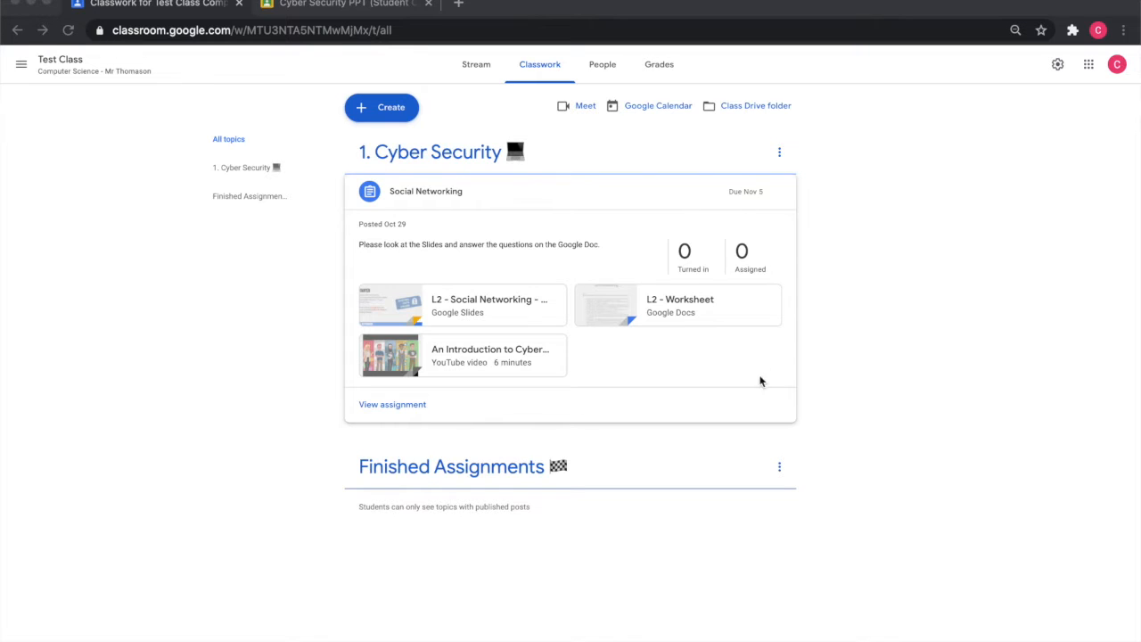
- Open the Social Networking assignment's edit page
left_click(375, 420)
left_click(392, 404)
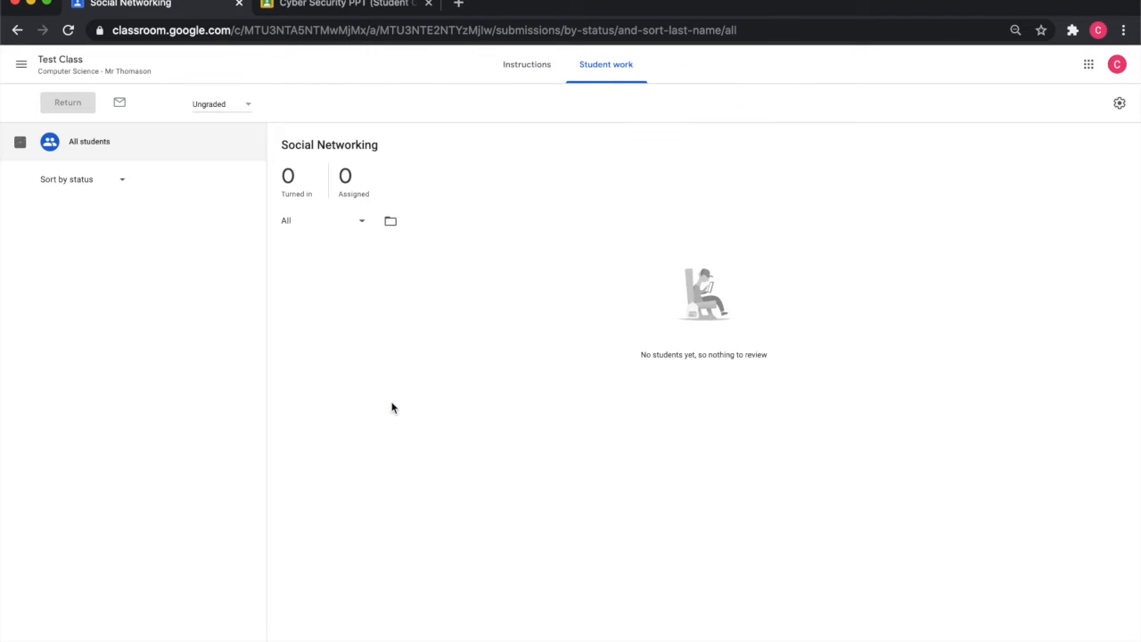
left_click(531, 71)
left_click(805, 110)
left_click(777, 135)
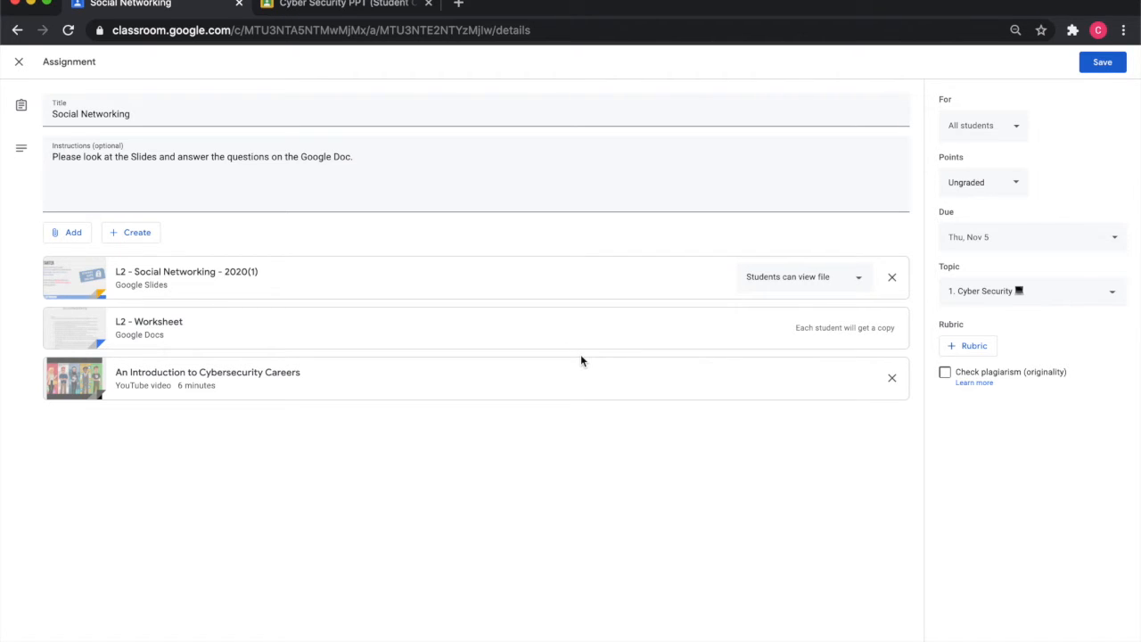
- Create a new rubric for the assignment and title its first criterion SPAG
left_click(967, 348)
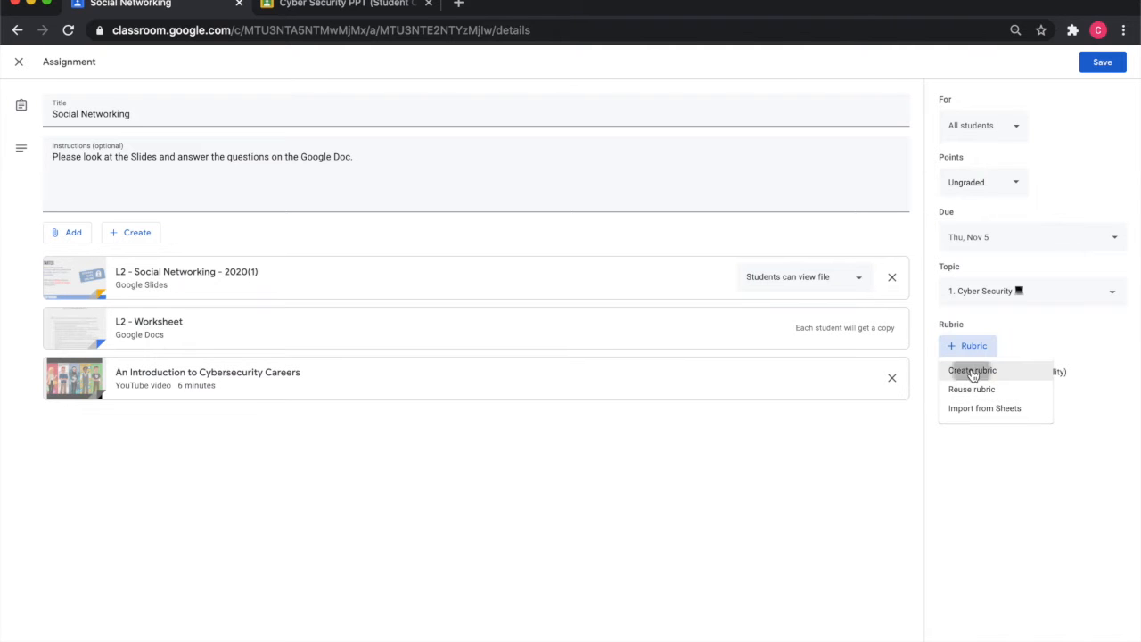
left_click(971, 370)
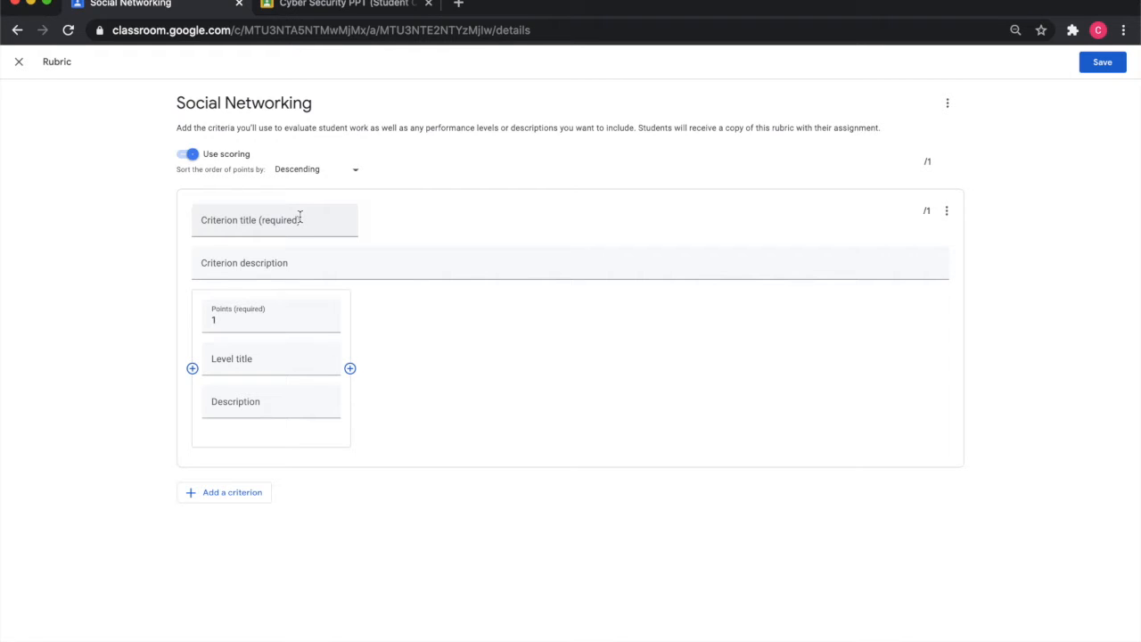
left_click(299, 218)
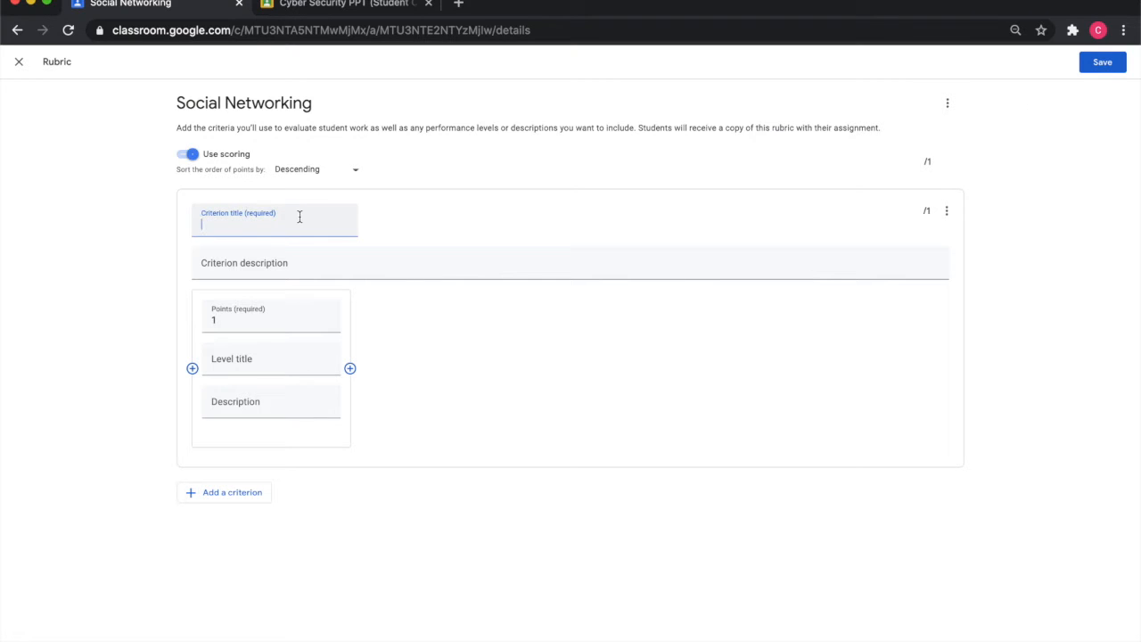
type("SPAG")
- Describe the SPAG criterion as "This criteria scores your Spelling, Punctuation & Grammar."
left_click(341, 265)
type("This criteria wil")
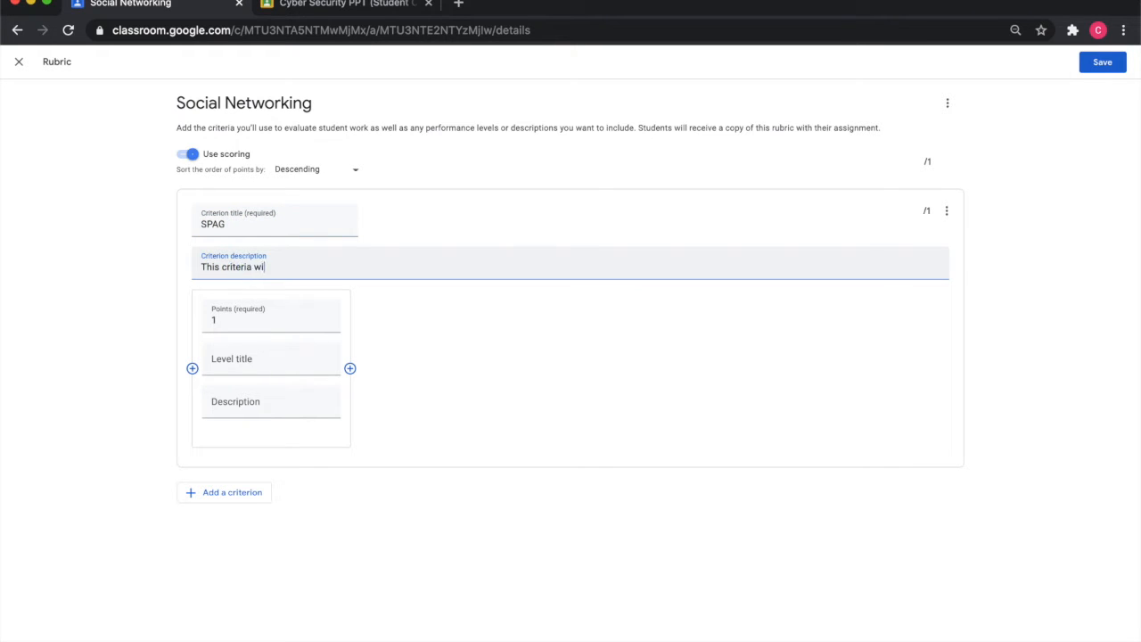
type("c")
key("BackSpace")
type("scores your Spelling, Punctuation & Grta")
key("BackSpace")
key("BackSpace")
type("uation & Grtamm")
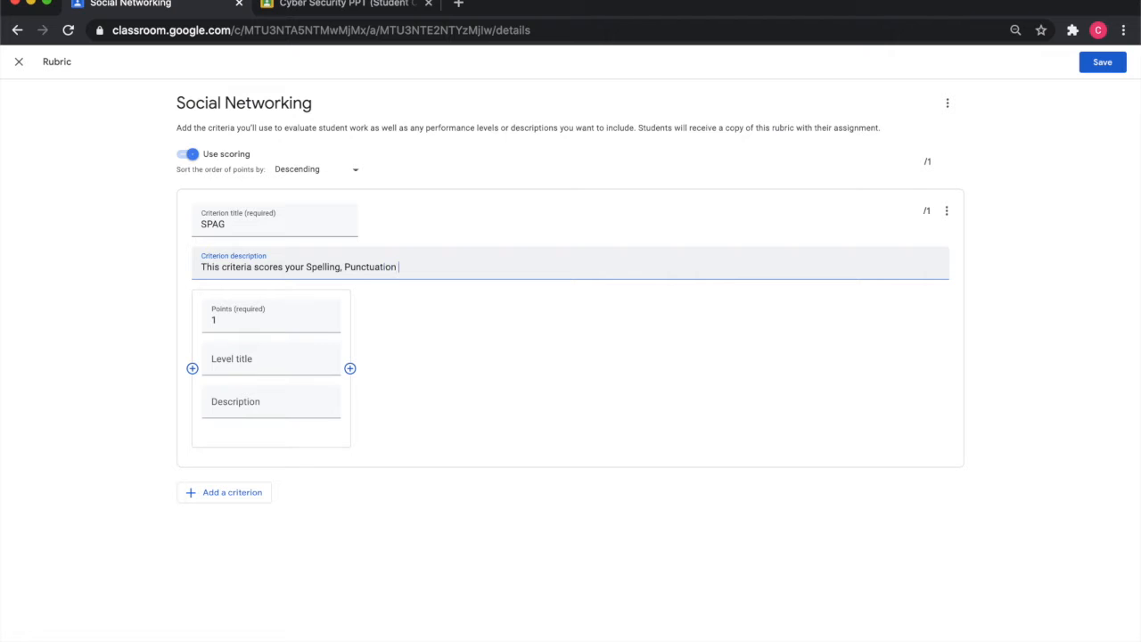
key("BackSpace")
key("BackSpace")
key("BackSpace")
key("BackSpace")
type("ammar.")
- Set the first level to 10 points and add four more levels worth 7, 5, 3 and 0 points
left_click(270, 310)
type("1")
key("BackSpace")
type("10")
left_click(351, 368)
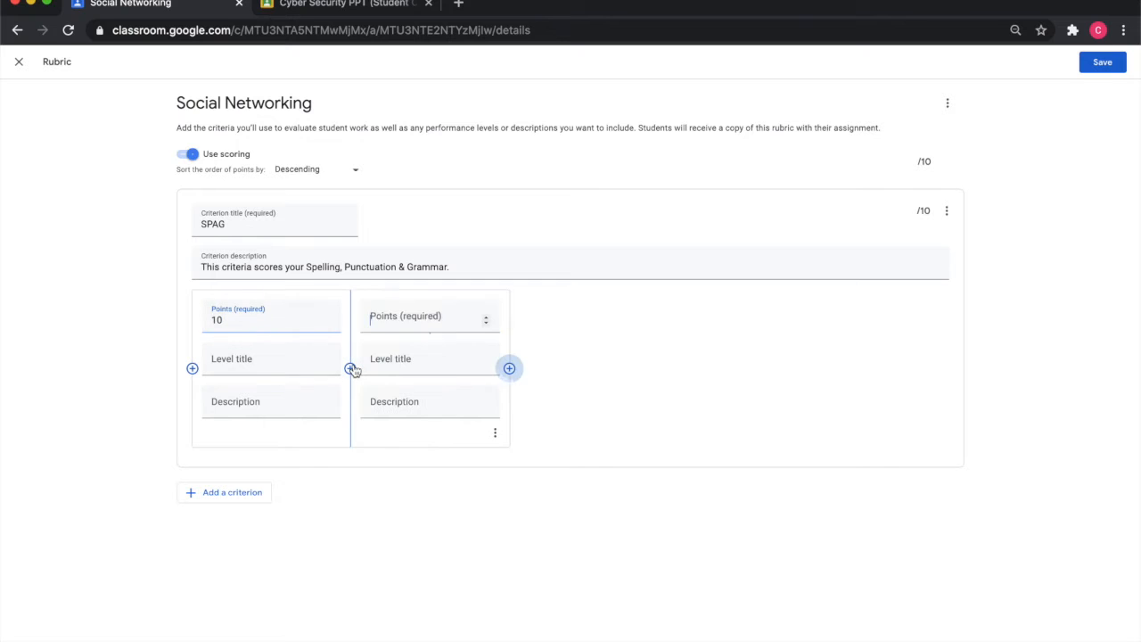
type("7")
left_click(509, 368)
type("5")
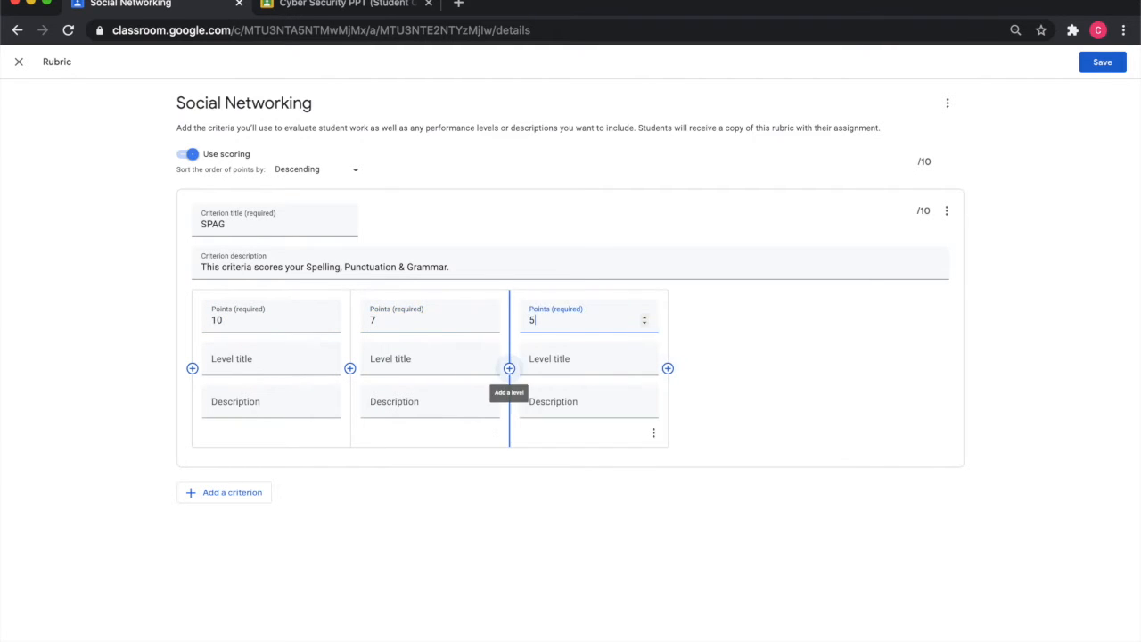
left_click(668, 368)
type("3")
left_click(827, 368)
type("0")
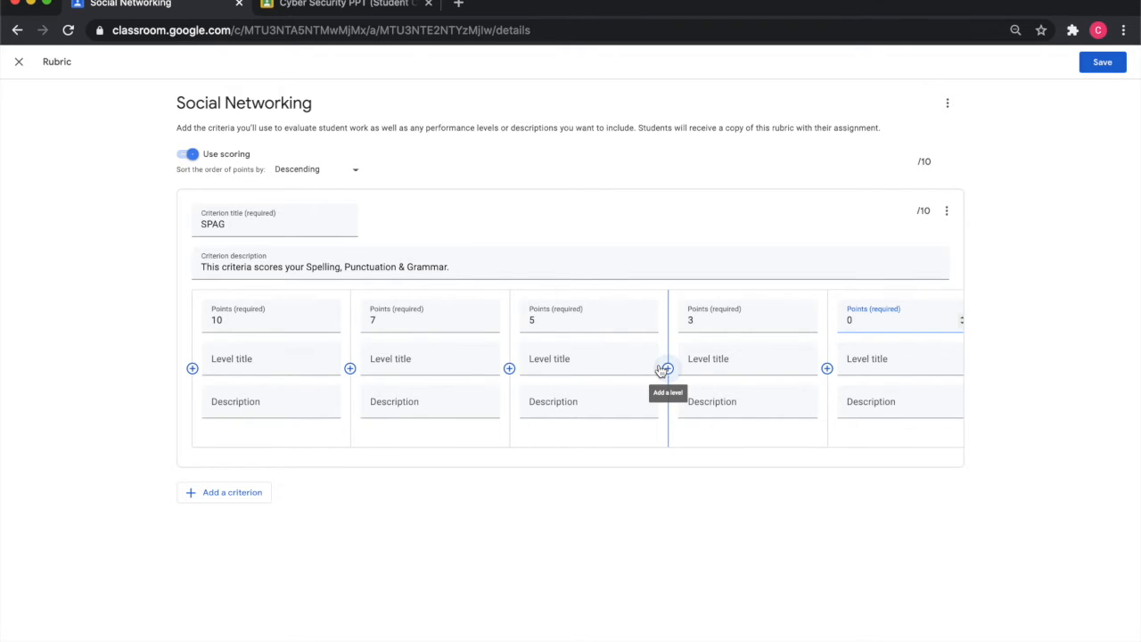
- Title the 10-point level Outstanding and describe it as "All of your SPAG is outstanding with no errors."
left_click(276, 356)
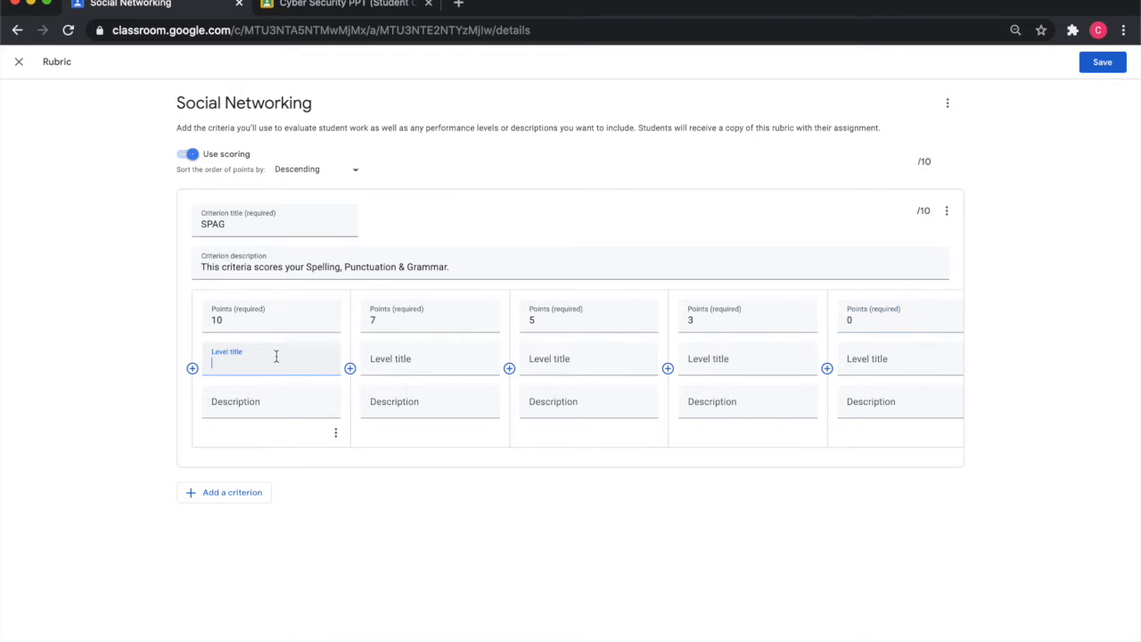
type("Outstanding")
left_click(249, 403)
type("All o")
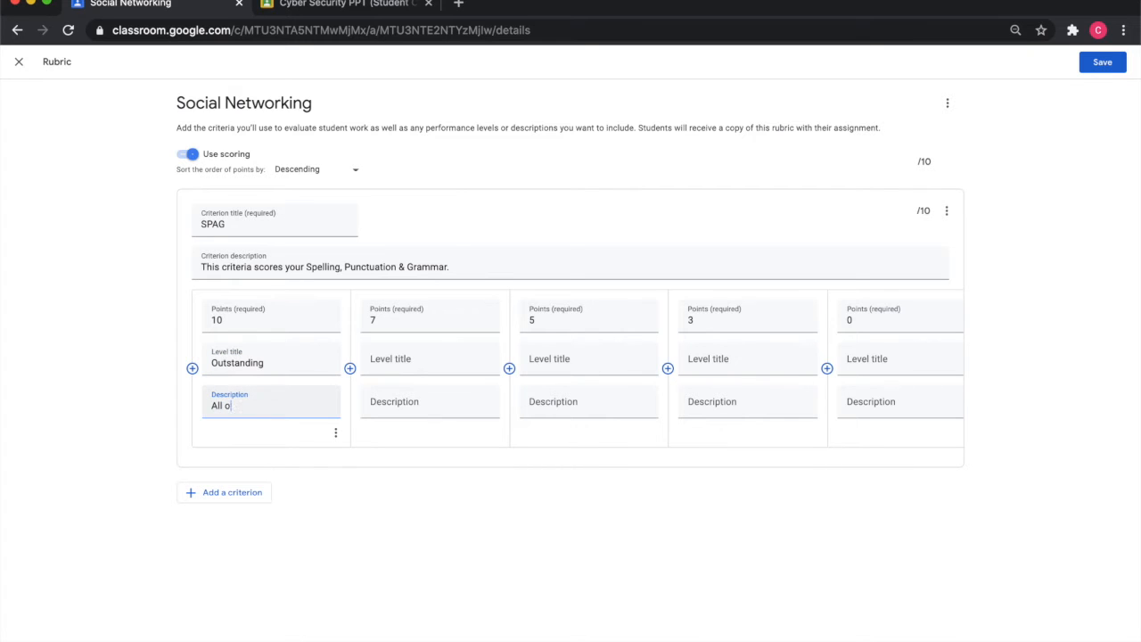
type("f your Sp")
key("BackSpace")
type("PAF")
key("BackSpace")
type("G is outstanding with no errors.")
- Title the 7-point level Good and describe it as "Your SPAG is good with only a few errors."
left_click(421, 363)
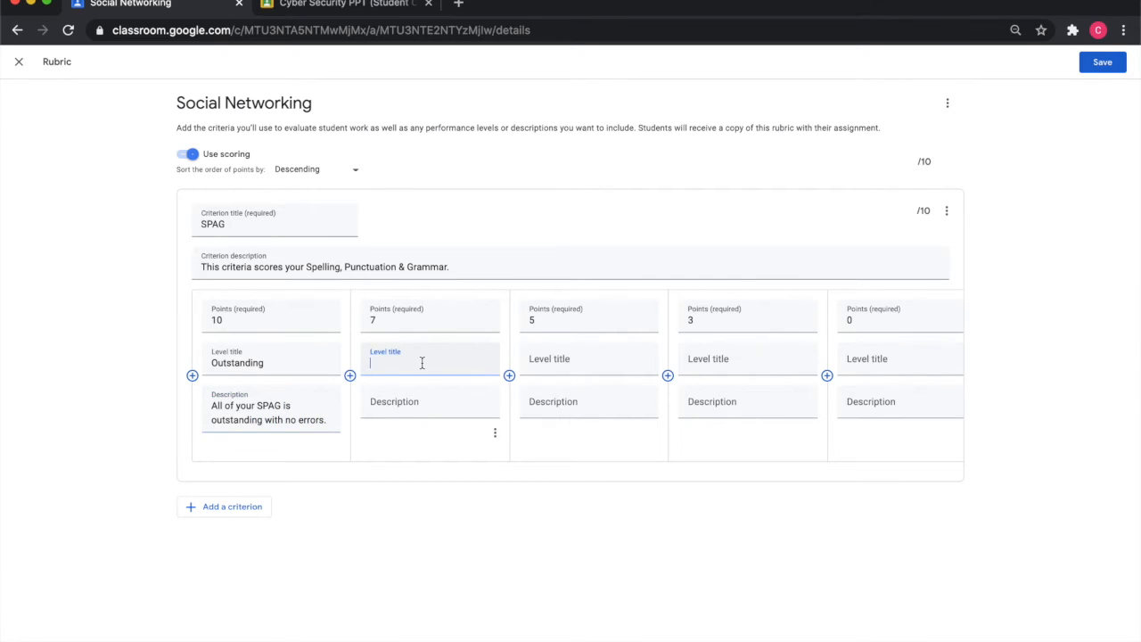
type("Good")
left_click(468, 401)
type("Your PS")
key("BackSpace")
key("BackSpace")
type("P")
key("BackSpace")
type("SPAF i")
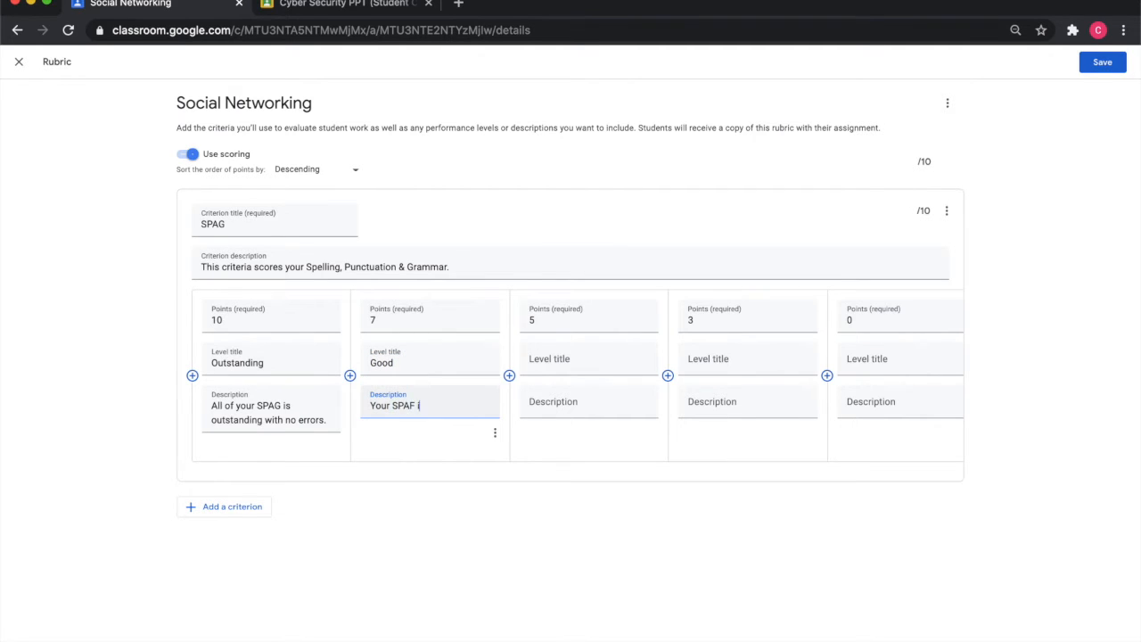
type("s good with only a few errors.")
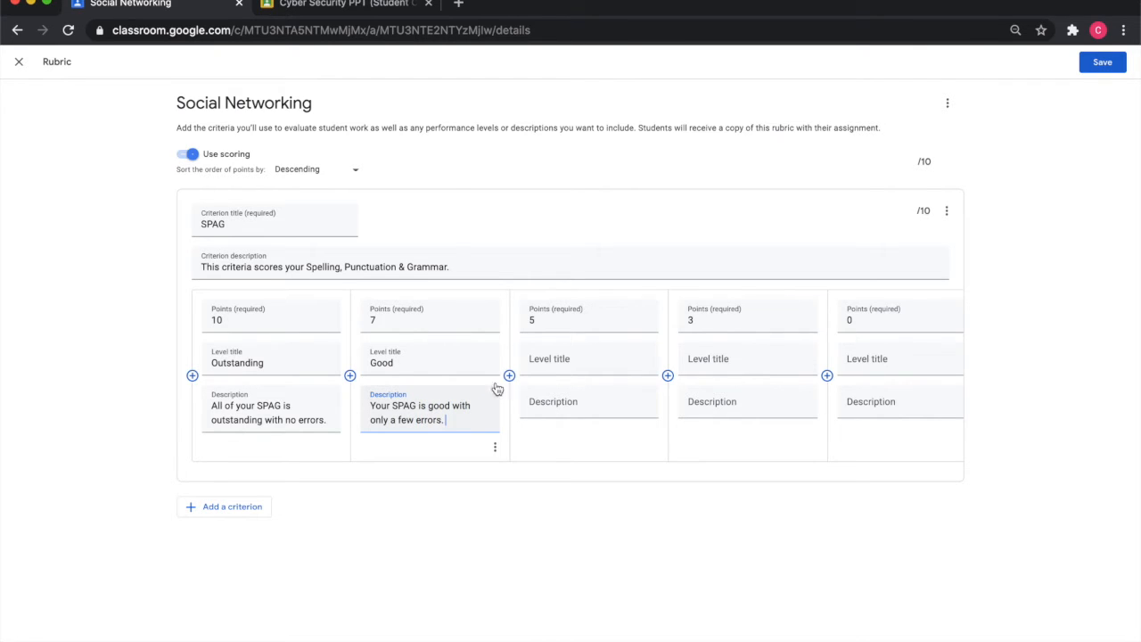
- Title the remaining levels Acceptable, Below target and Fail
left_click(560, 363)
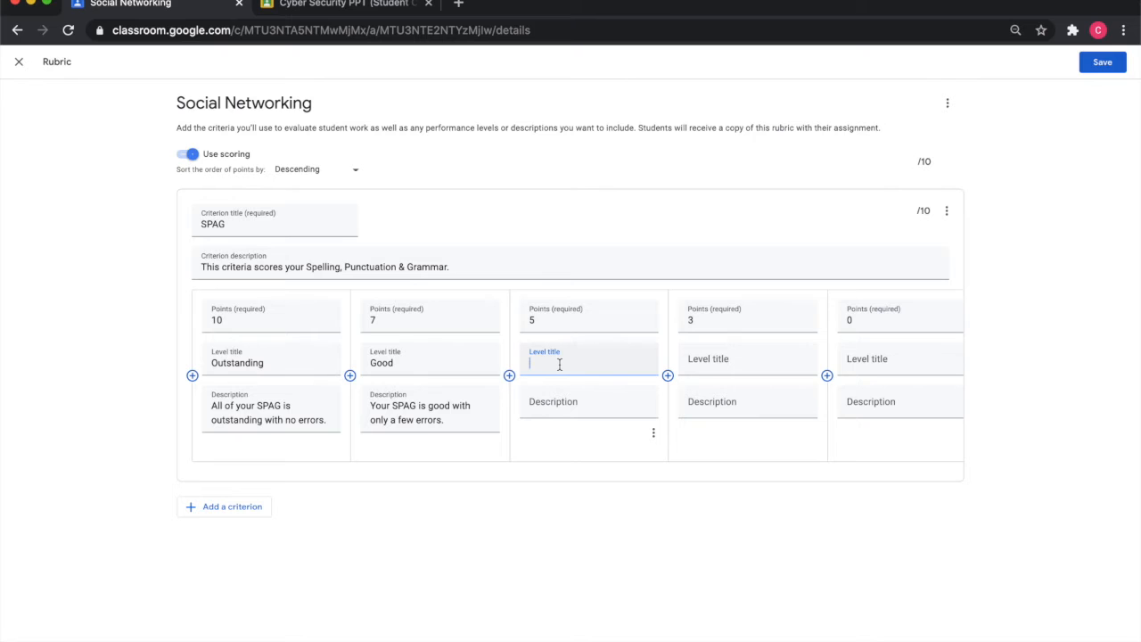
type("Acceptable")
left_click(792, 363)
type("Below target")
left_click(933, 358)
type("Faile")
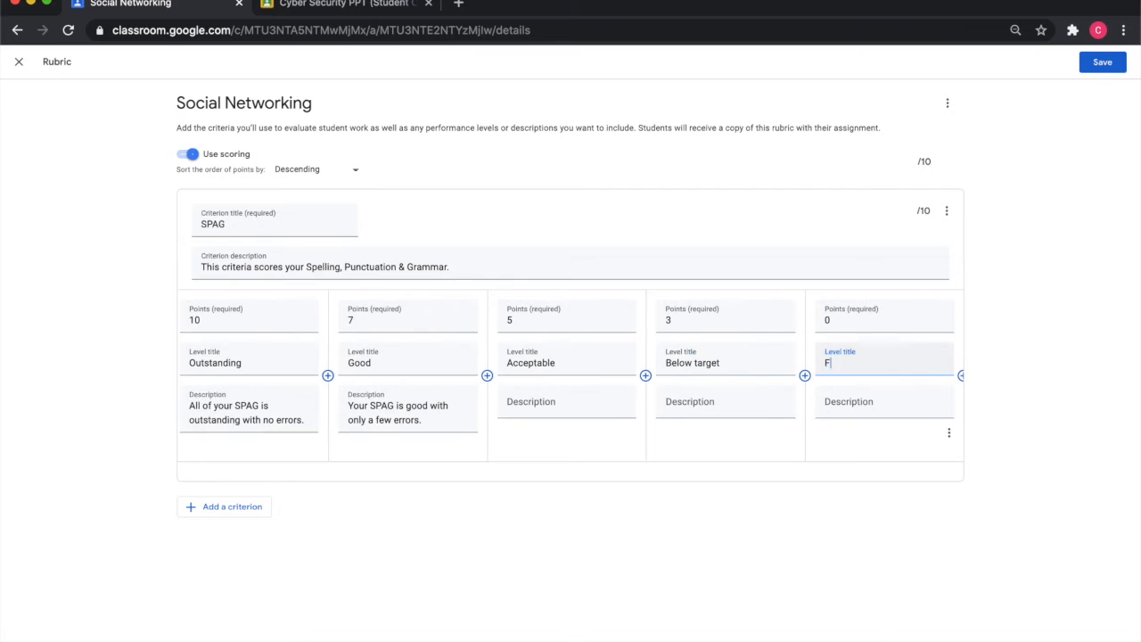
- Describe the Acceptable level as "Your SPAG is acceptable however it needs improvement to access higher grades."
left_click(534, 401)
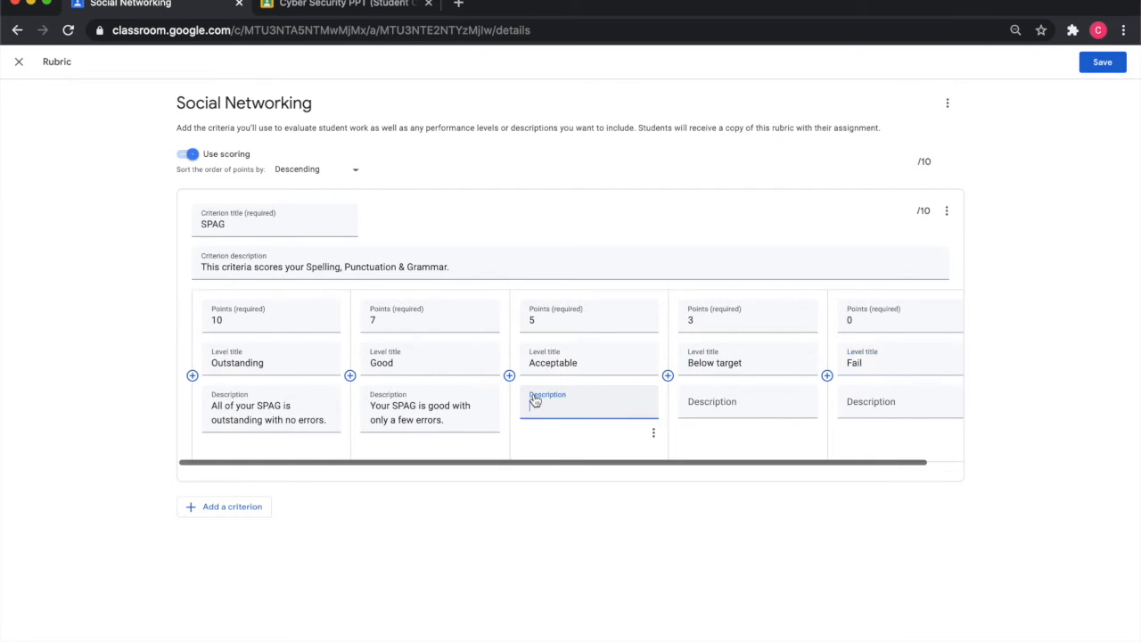
type("Your spag")
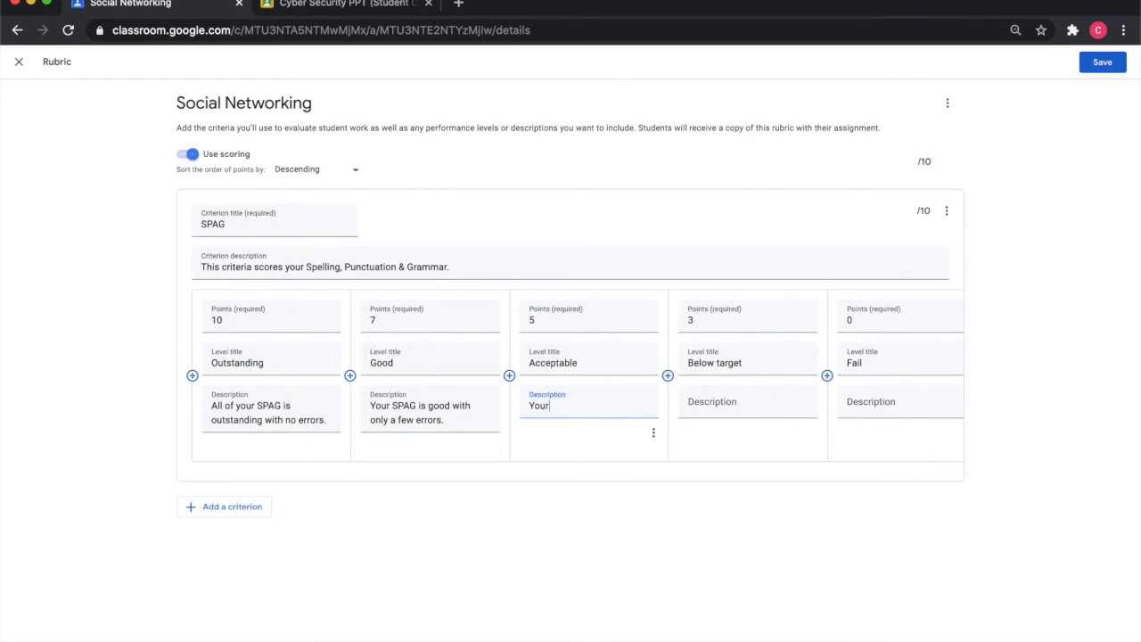
key("BackSpace")
key("BackSpace")
key("BackSpace")
key("BackSpace")
type("SPAG is acceptable however it needs imrpo")
key("BackSpace")
key("BackSpace")
key("BackSpace")
type("provement to access higher grades.")
- Describe the Below target level as "Your SPAG is below target and needs serious improvement to access higher grades."
left_click(751, 408)
type("Your sp")
key("BackSpace")
key("BackSpace")
type("SPAF")
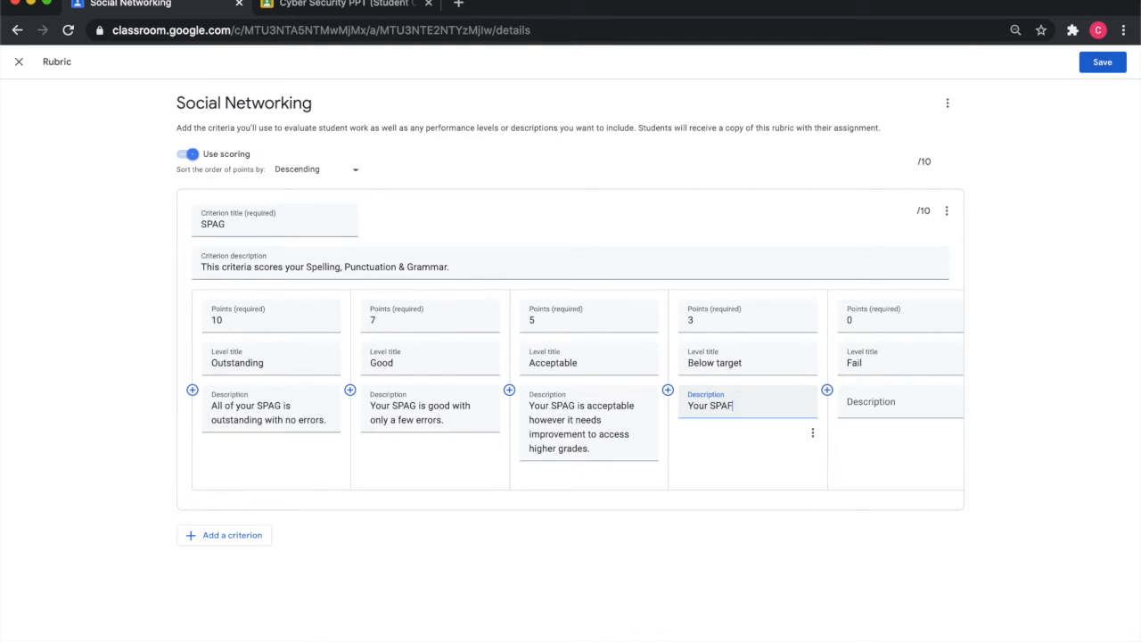
type(" is belwo")
key("BackSpace")
key("BackSpace")
type("ow target and needs serious improvement")
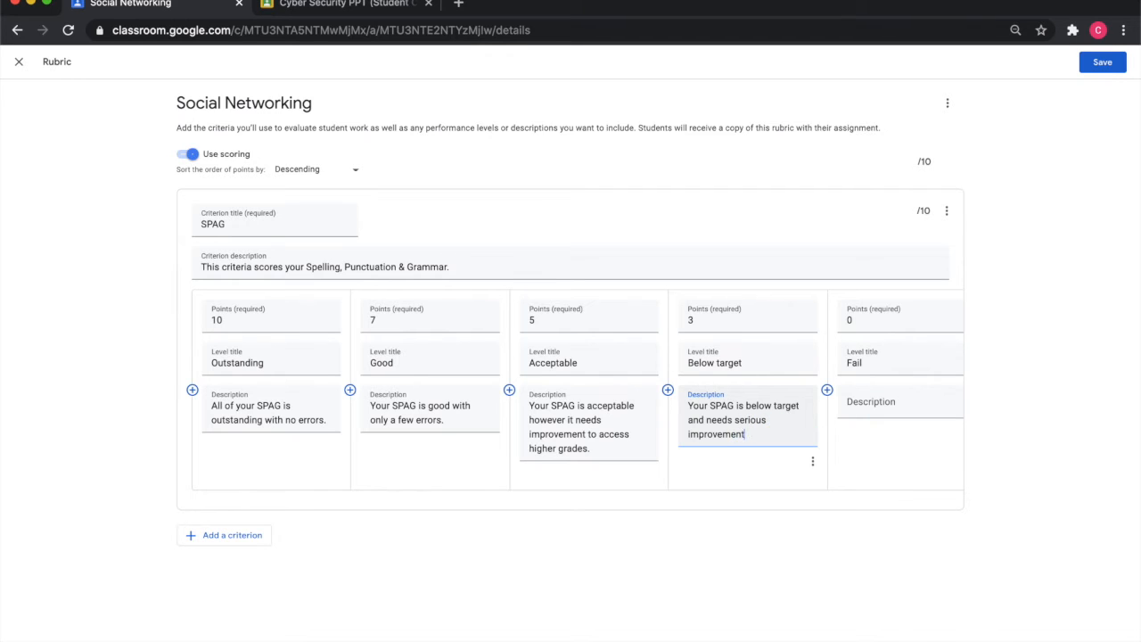
type(" to access higher grades.")
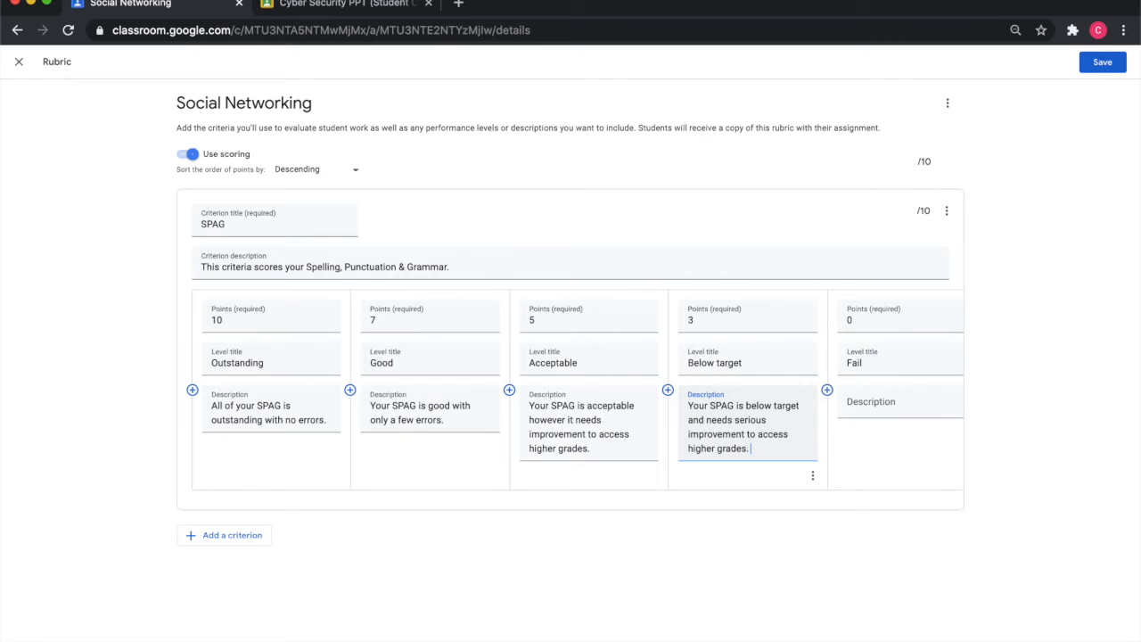
- Describe the Fail level as "Fail." and add a second criterion to the rubric
left_click(897, 405)
type("Fail.")
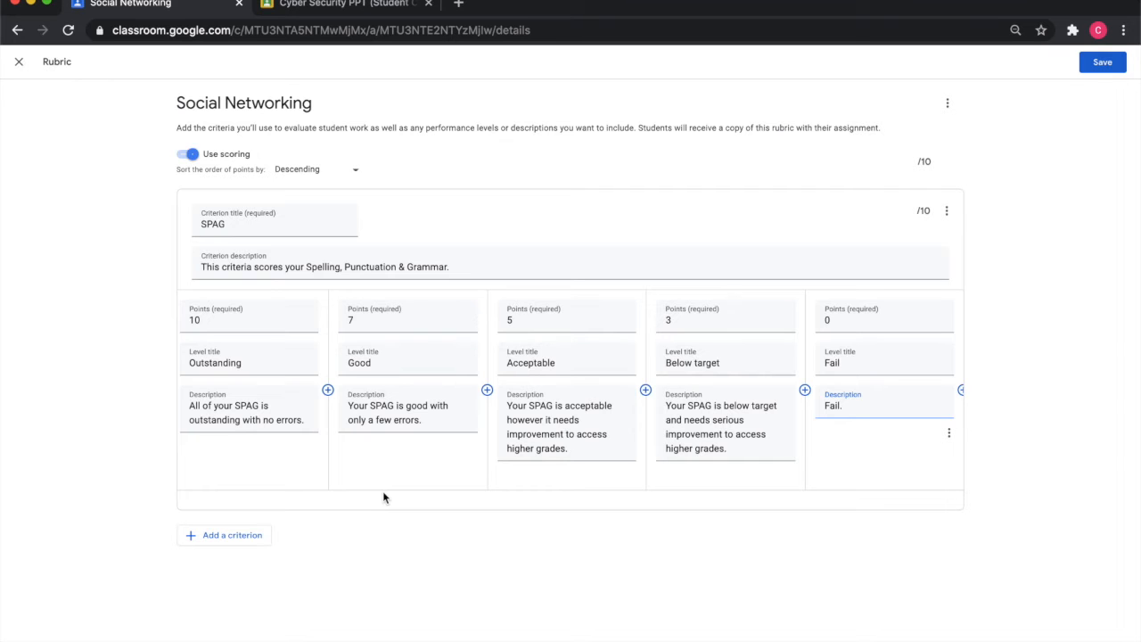
left_click(268, 535)
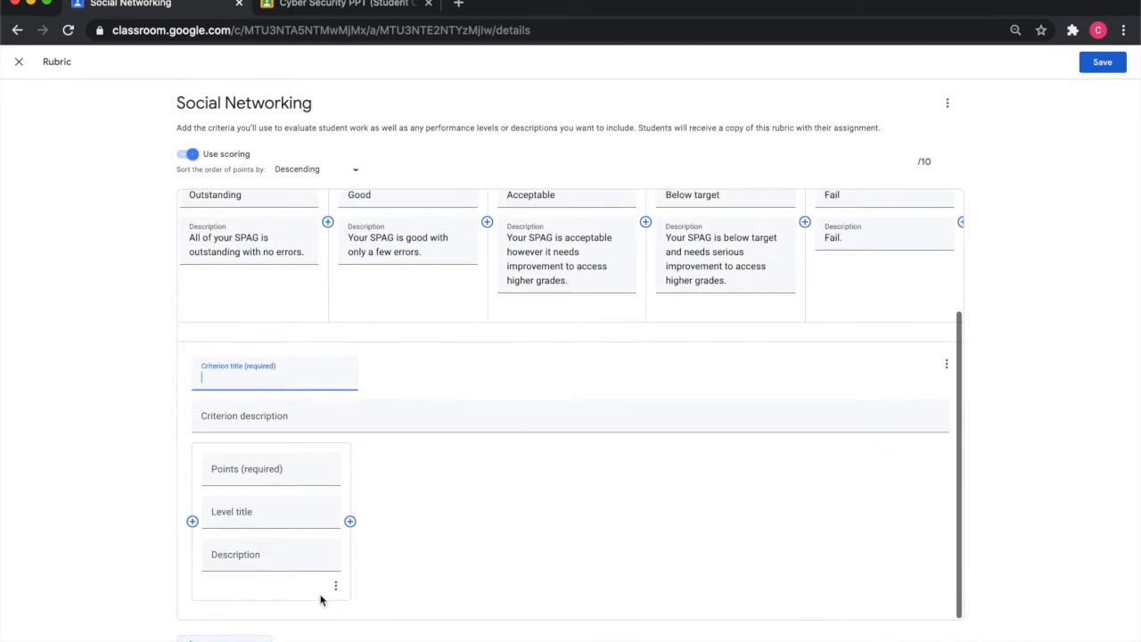
- Title the new criterion Content and describe it as "This criteria measures how well you have understood the content in this assignment."
type("Content")
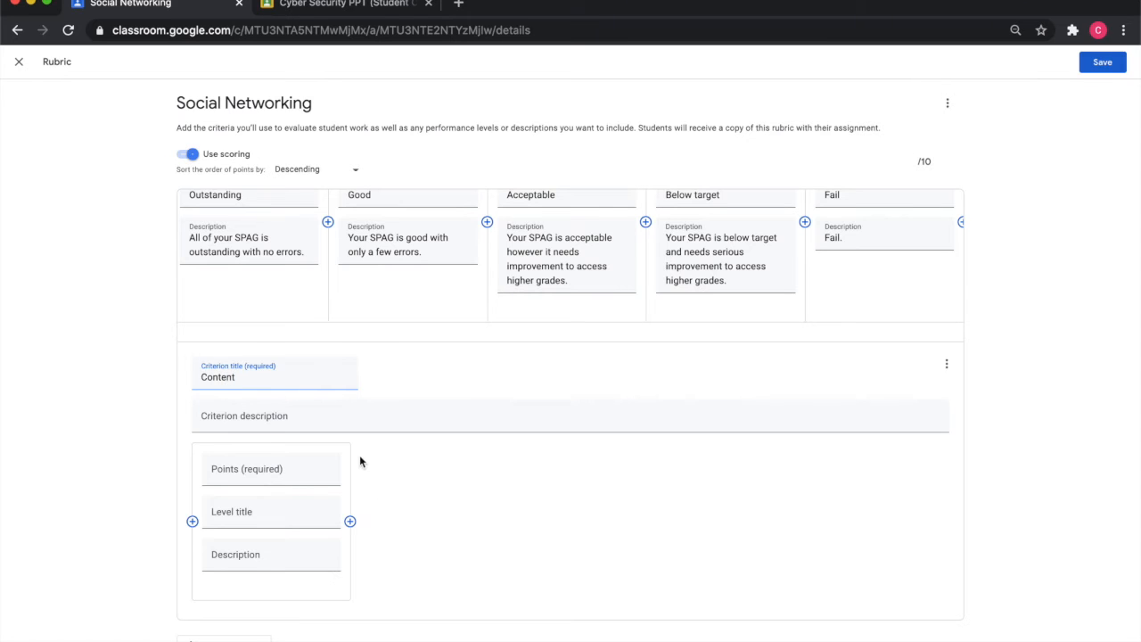
key("Tab")
type("This criteria me")
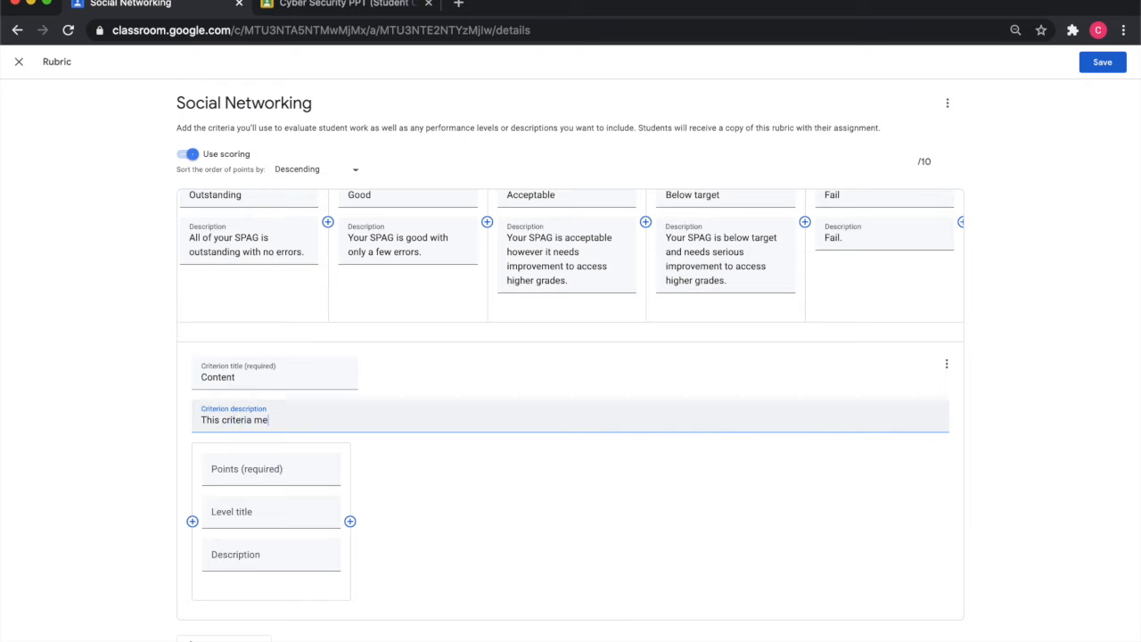
key("BackSpace")
type("measures how well you have")
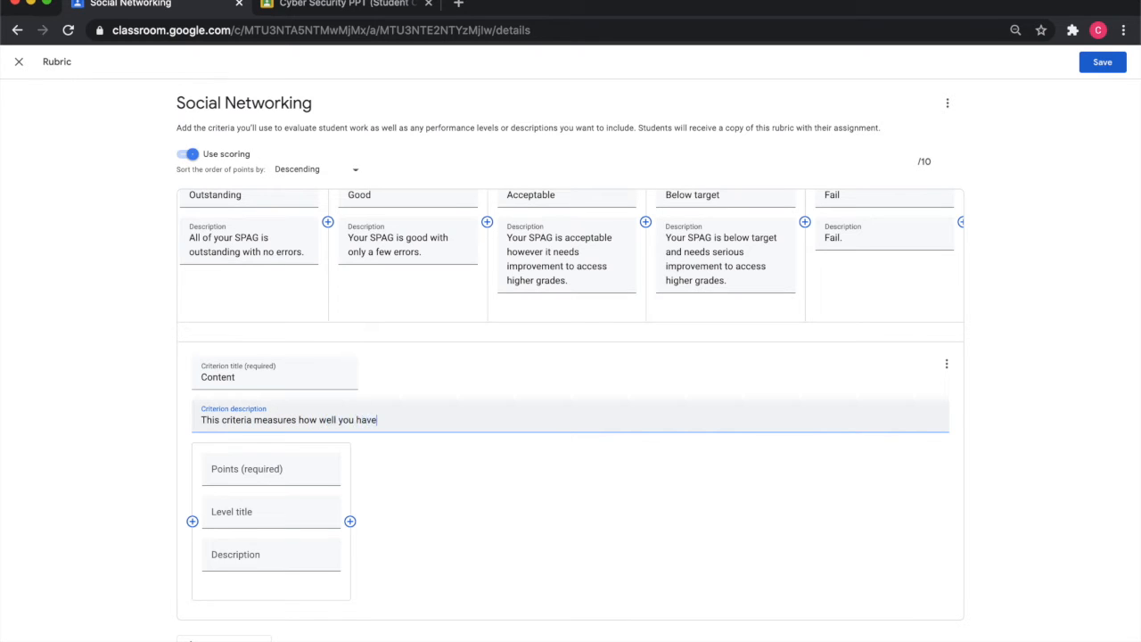
type(" understoof the c")
key("BackSpace")
key("BackSpace")
key("BackSpace")
key("BackSpace")
key("BackSpace")
key("BackSpace")
key("BackSpace")
type("d the content in this assignment.")
- Give the Content criterion five levels worth 10, 7, 5, 3 and 0 points
key("Tab")
type("10")
left_click(350, 521)
type("7")
left_click(509, 521)
type("5")
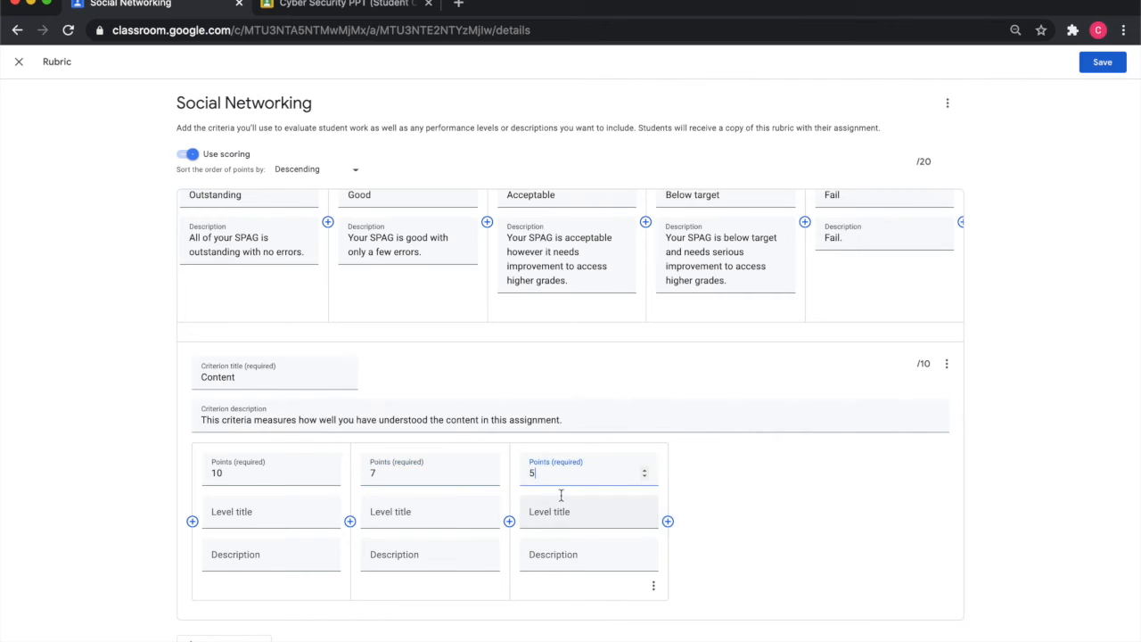
left_click(668, 521)
type("3")
type("0")
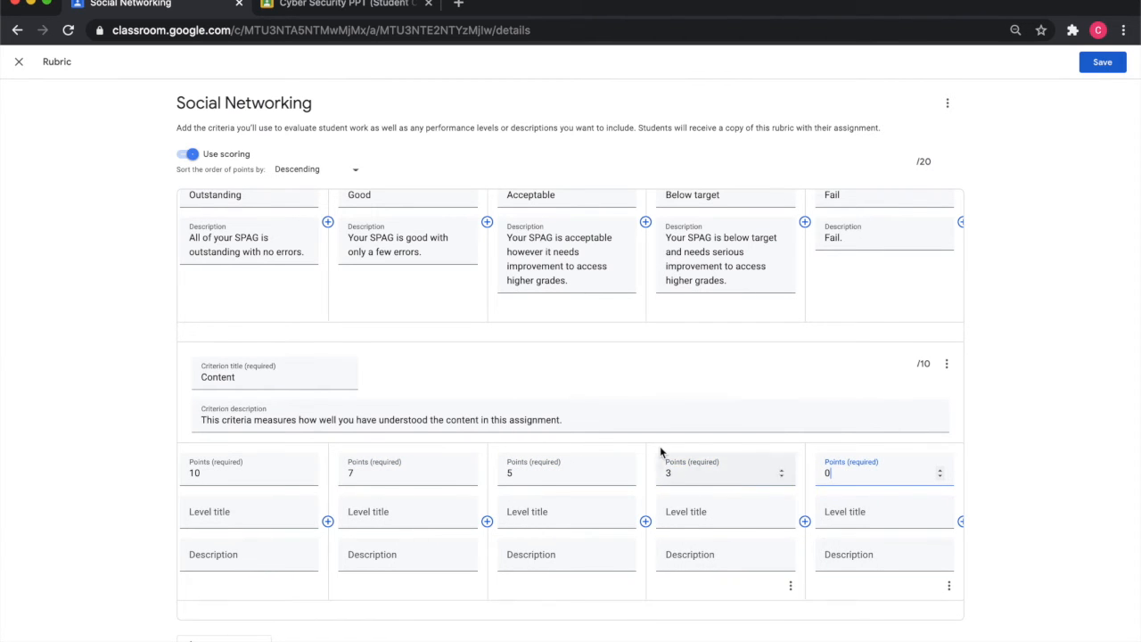
- Title the Content criterion's 10-point level Outstanding
scroll(659, 446, "up", 4)
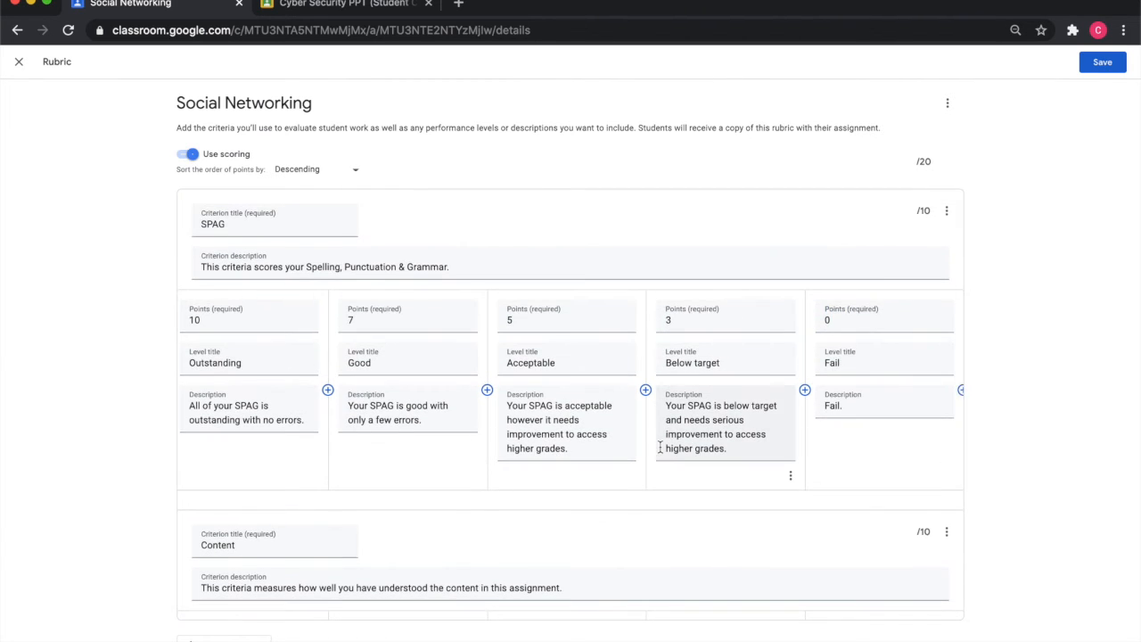
scroll(660, 451, "down", 2)
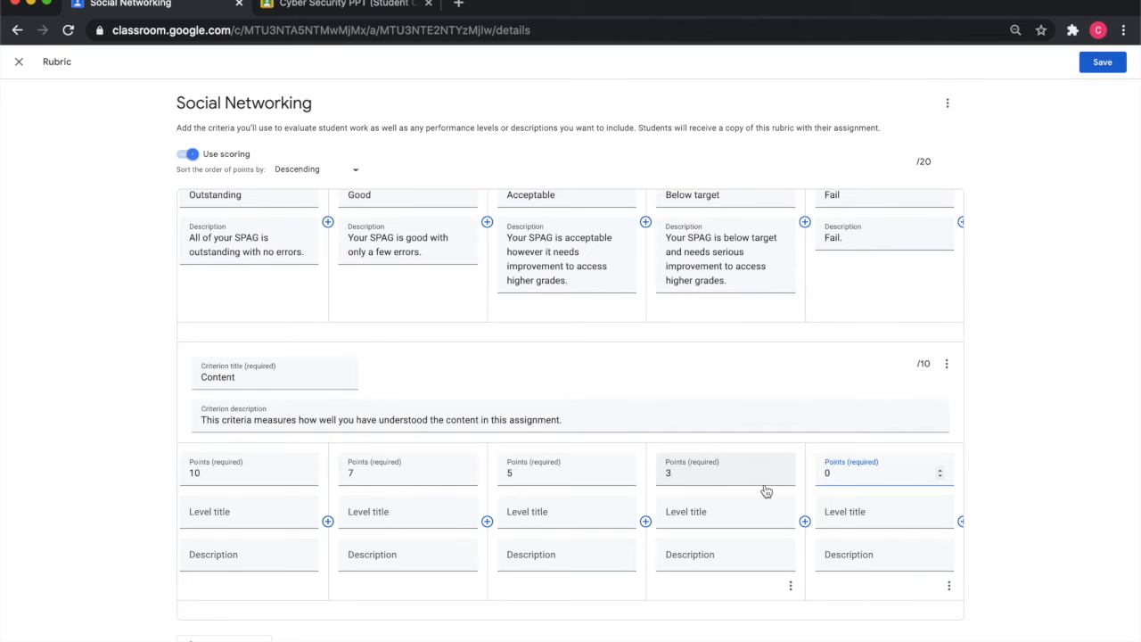
scroll(624, 438, "up", 2)
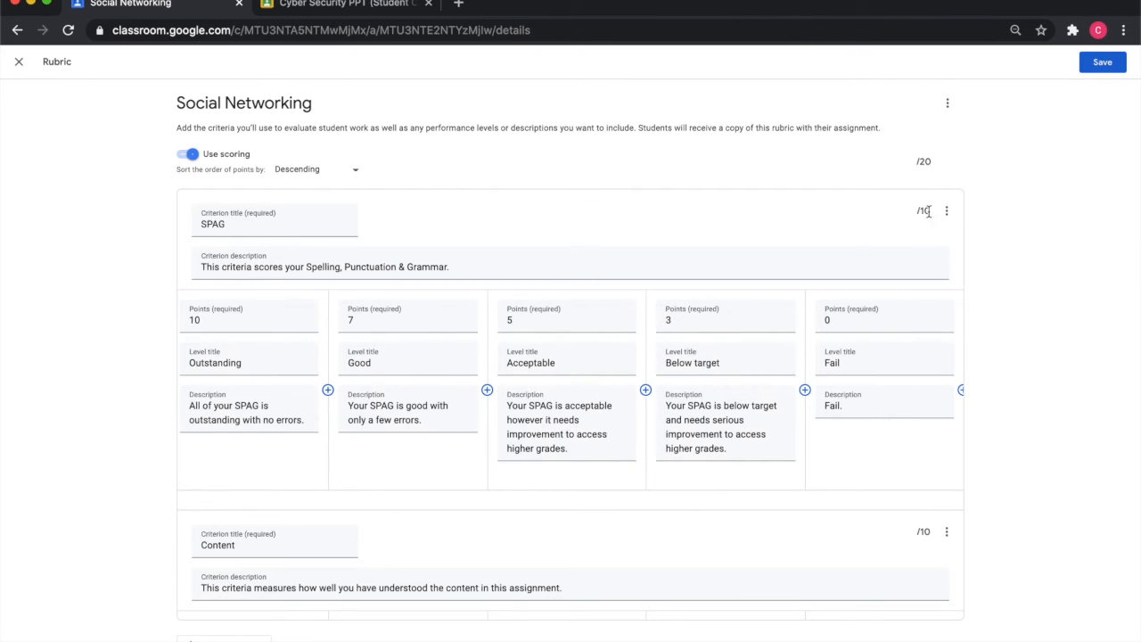
scroll(841, 224, "down", 3)
scroll(339, 546, "down", 1)
left_click(256, 510)
type("outat")
key("BackSpace")
key("BackSpace")
key("BackSpace")
key("BackSpace")
key("BackSpace")
type("Oustand")
key("BackSpace")
key("BackSpace")
key("BackSpace")
key("BackSpace")
- Title the Content criterion's 7-point level Good and its 5-point level Acceptable
key("BackSpace")
type("tstanding")
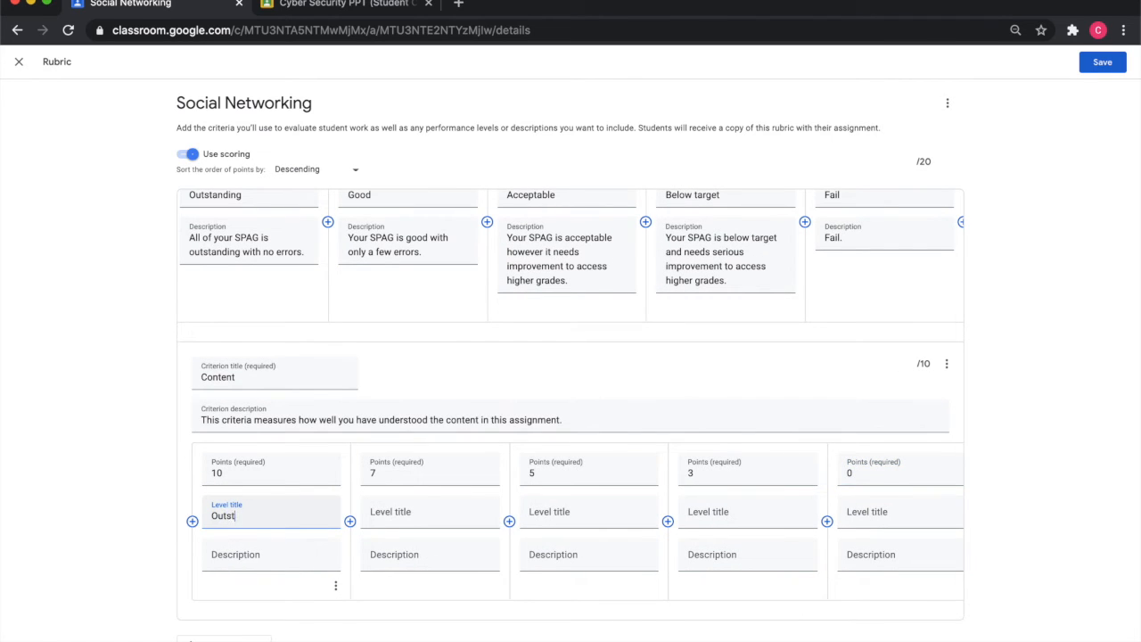
left_click(408, 512)
type("Good")
left_click(565, 512)
type("Aceeptab")
key("BackSpace")
key("BackSpace")
key("BackSpace")
key("BackSpace")
key("BackSpace")
key("BackSpace")
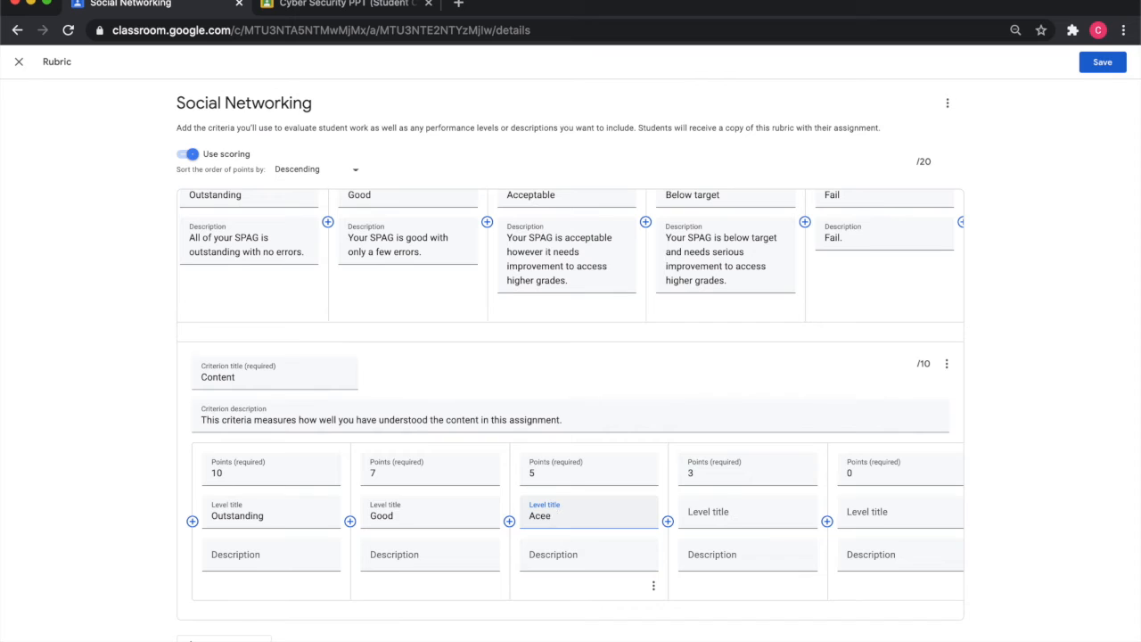
type("ceptable")
- Title the Content criterion's 3-point level Below Target and its 0-point level Fail
left_click(741, 520)
type("Below Target")
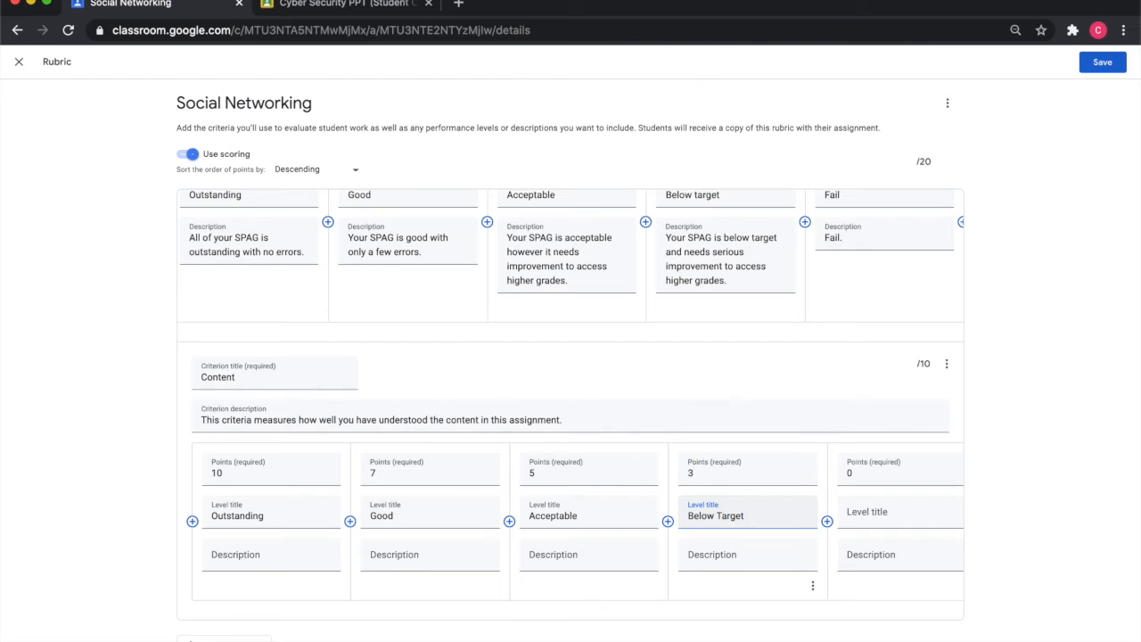
left_click(864, 512)
type("Fai")
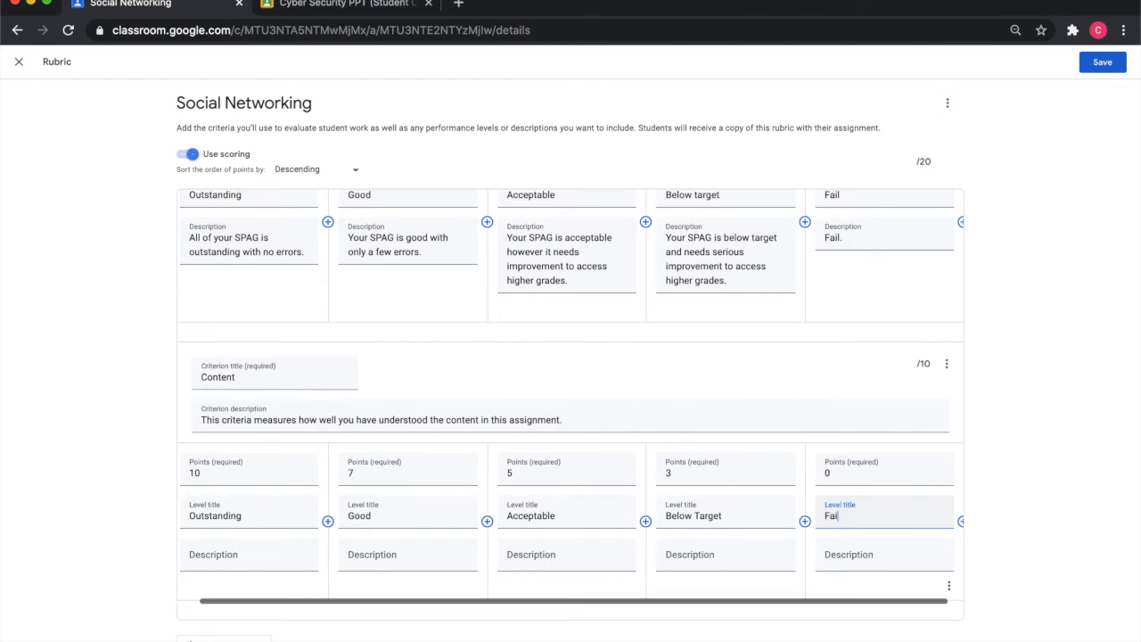
type("l")
- Save the rubric and open the attached rubric from the Social Networking assignment
scroll(184, 484, "left", 1)
left_click(242, 564)
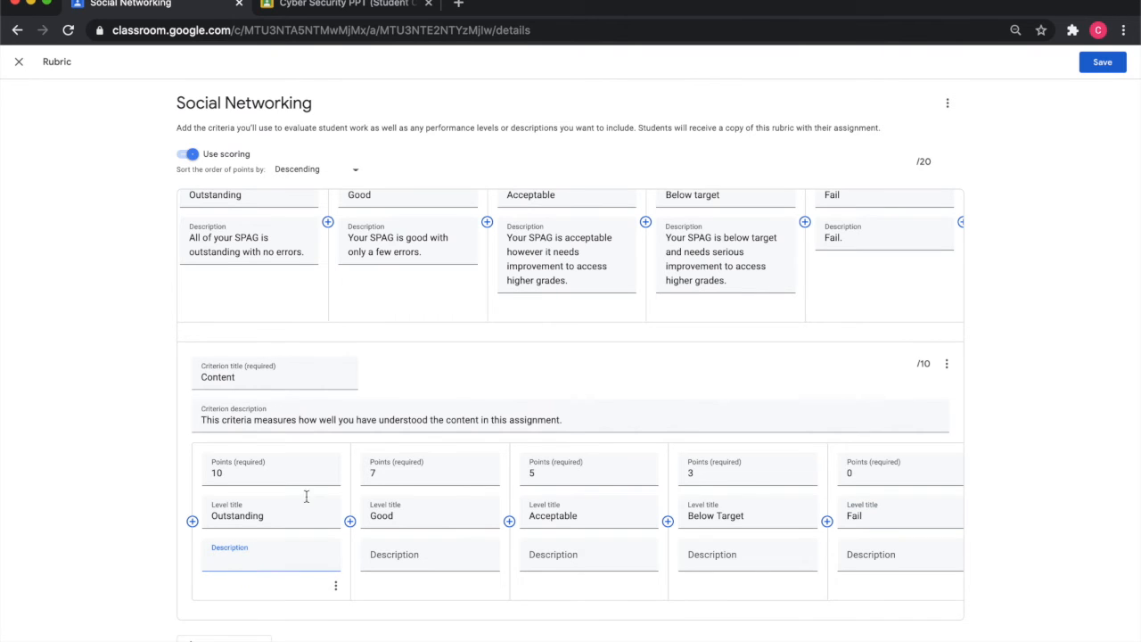
left_click(1099, 63)
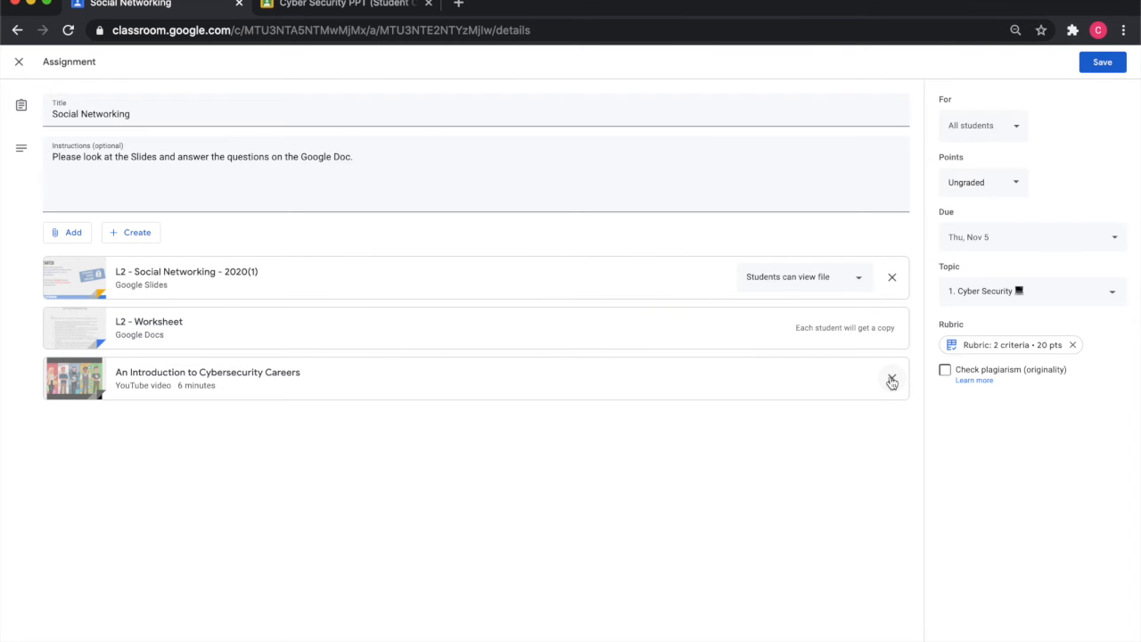
left_click(1007, 345)
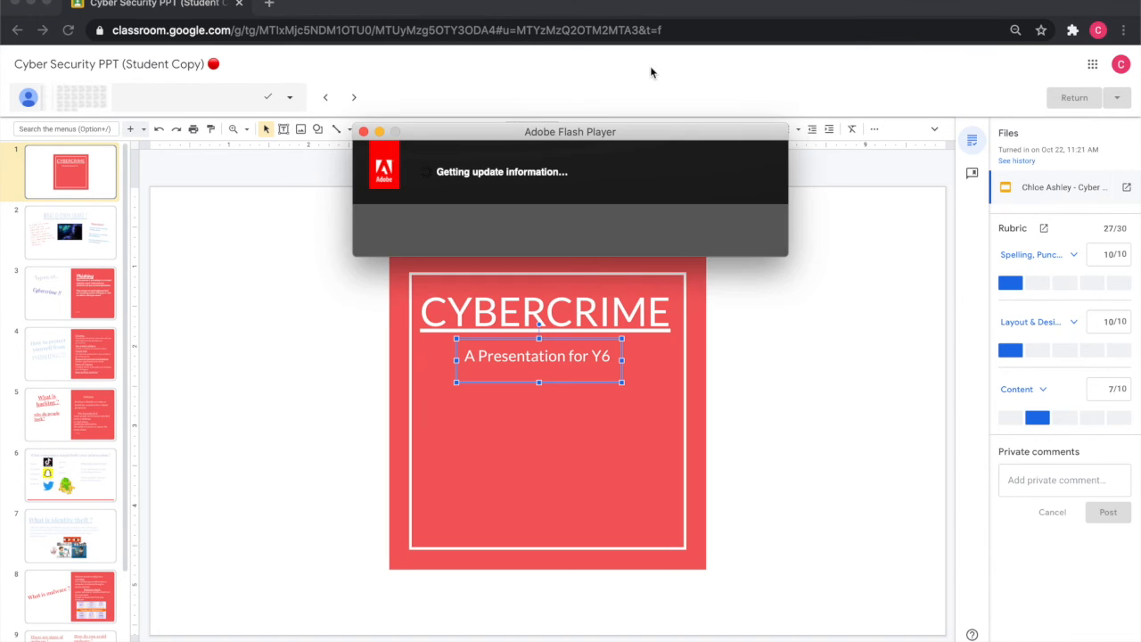
- Close the Adobe Flash Player update window and browse through the student's submitted slides
left_click(364, 132)
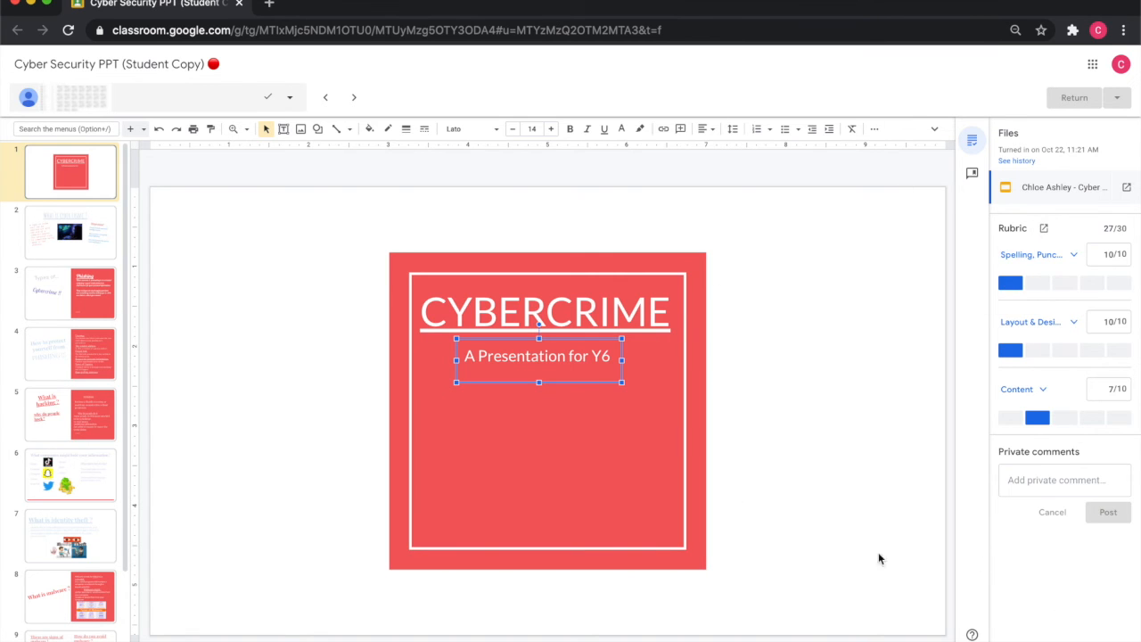
left_click(58, 203)
left_click(70, 222)
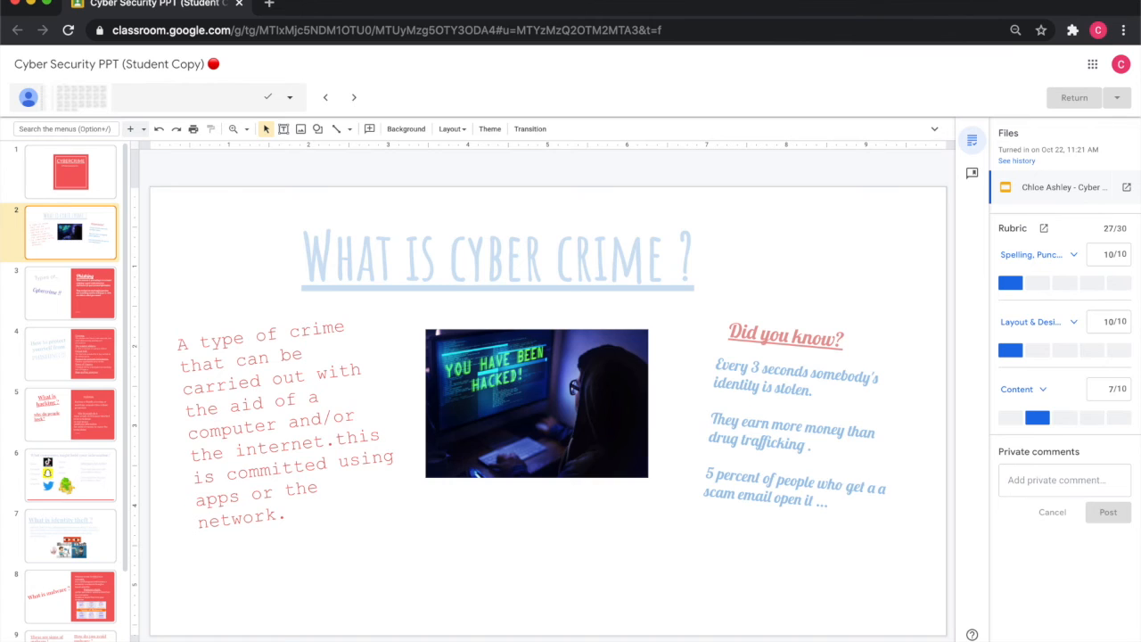
left_click(70, 293)
key("Down")
key("Down")
key("Down")
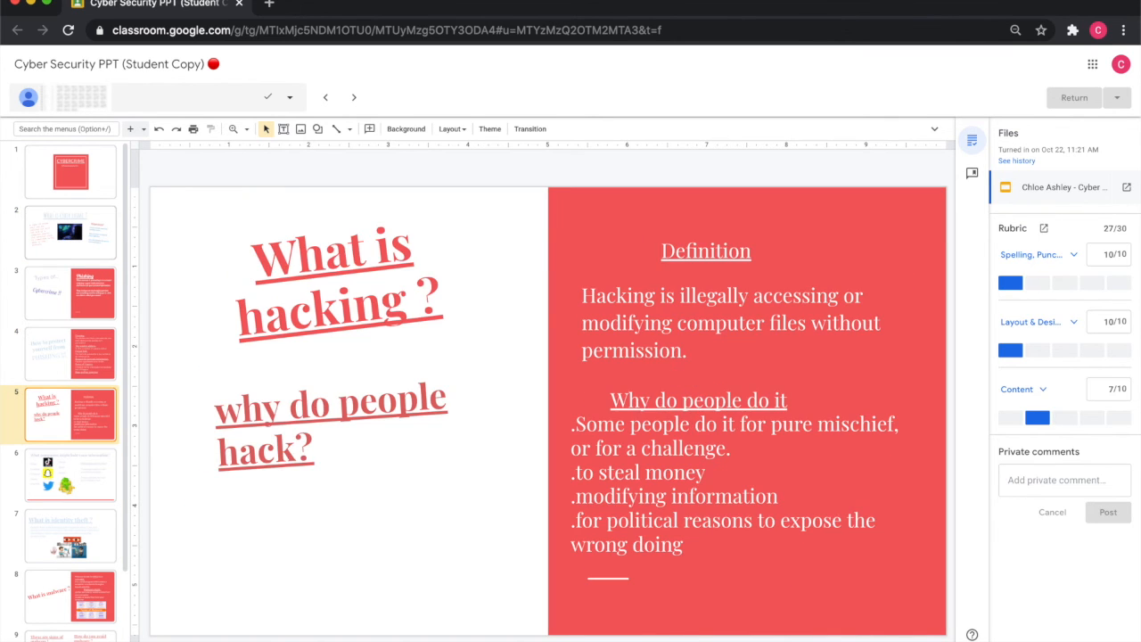
key("Down")
key("Up")
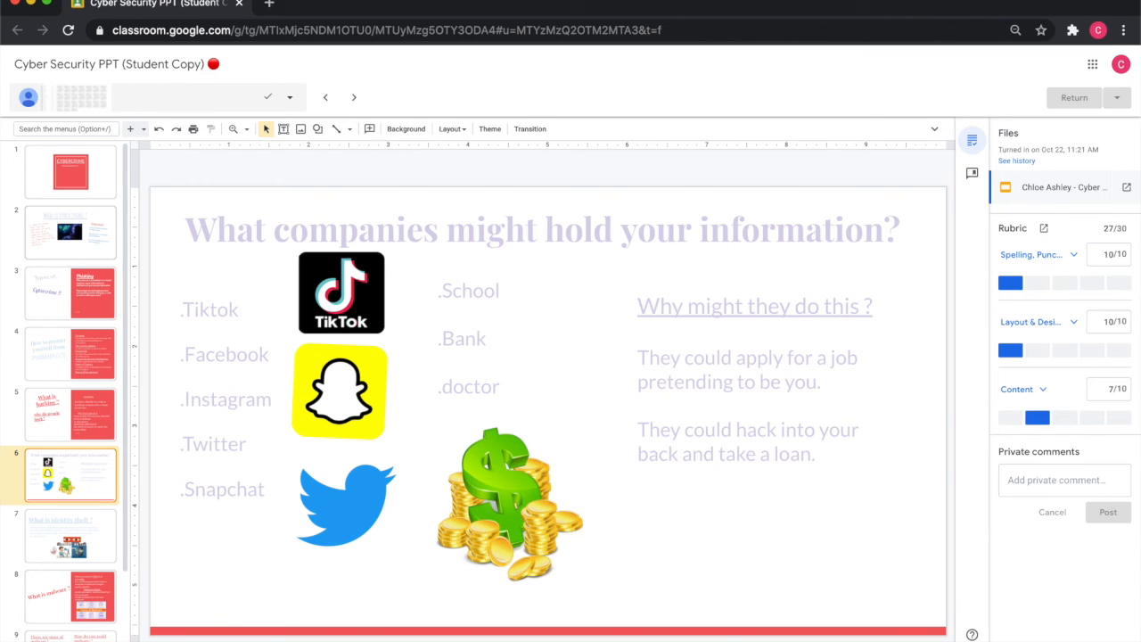
key("Down")
key("Down")
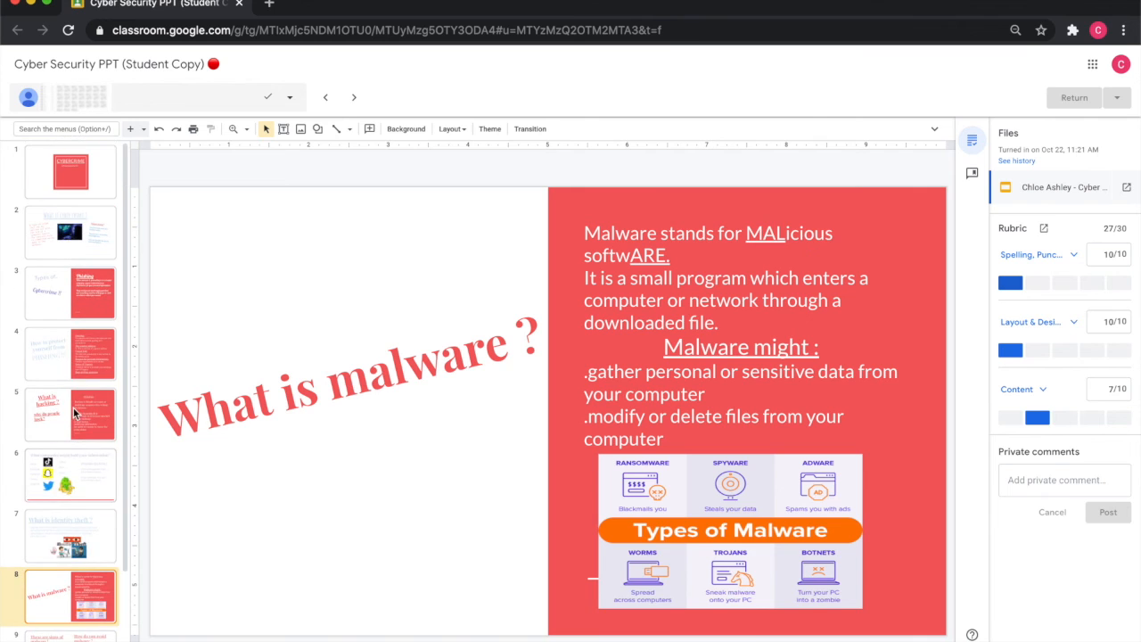
scroll(71, 446, "down", 2)
left_click(66, 565)
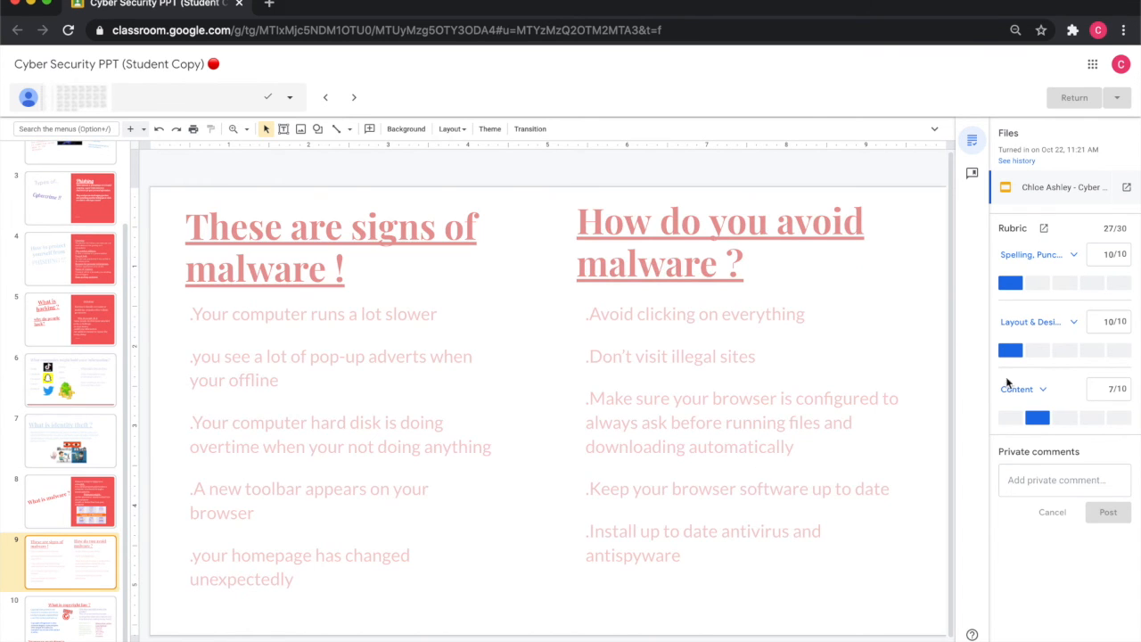
- Try grading Layout & Design at the 7-point level, then reselect its 10-point level
left_click(1038, 355)
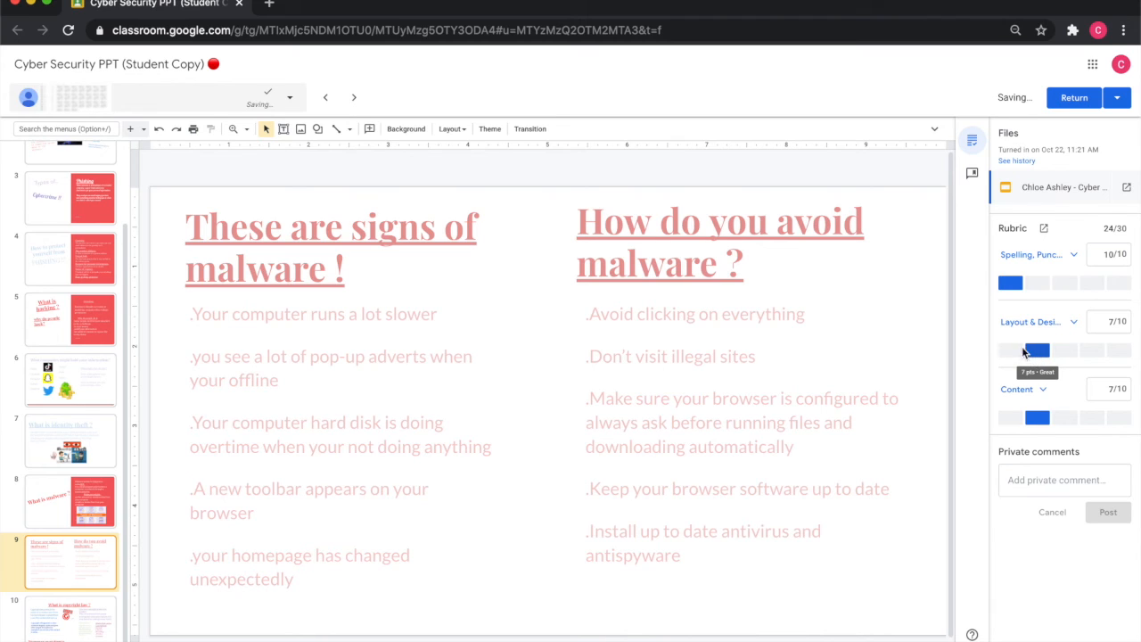
left_click(1011, 352)
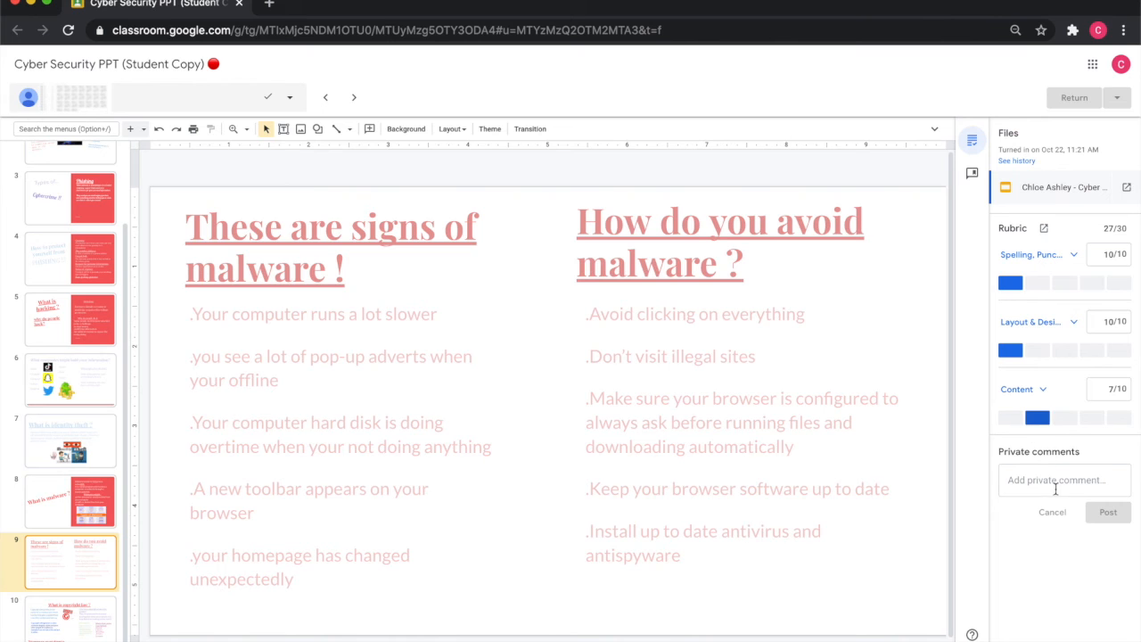
- Expand the Content and Layout & Design criteria in the grading rubric to read their level descriptions
left_click(1074, 256)
scroll(1082, 379, "down", 5)
left_click(1073, 461)
scroll(1065, 539, "down", 5)
left_click(1043, 524)
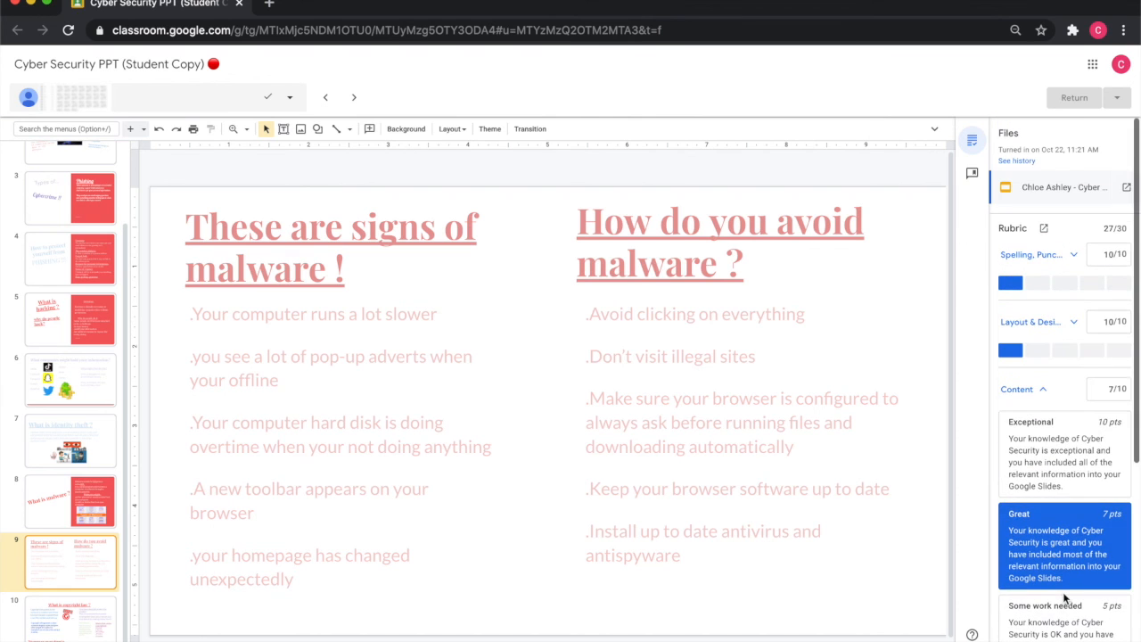
scroll(1064, 599, "down", 3)
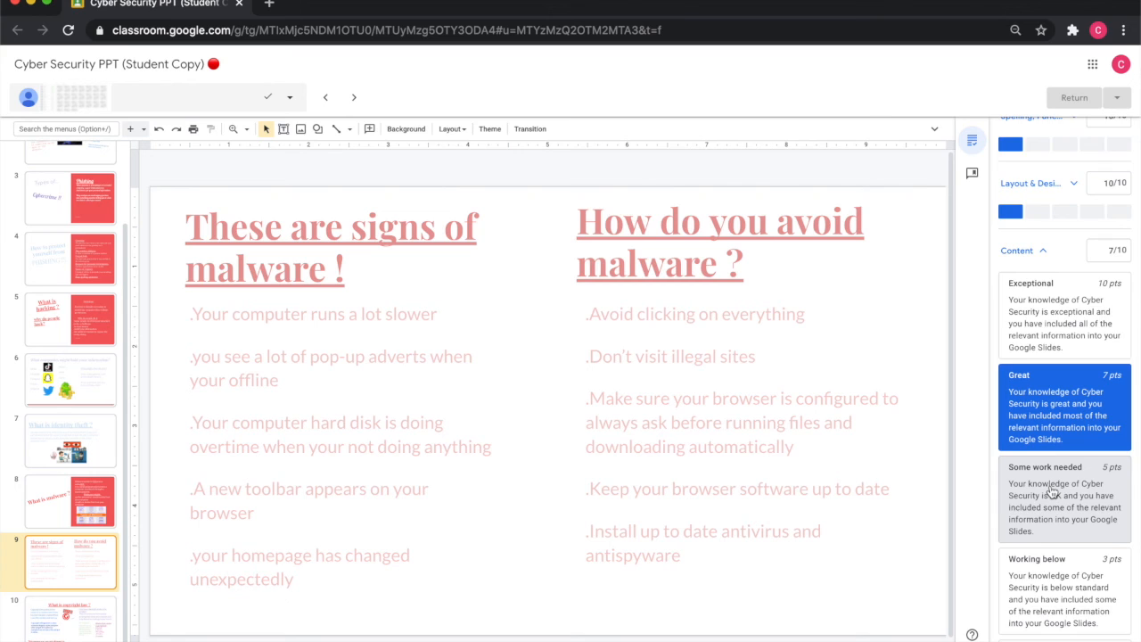
scroll(1053, 491, "down", 1)
left_click(1058, 164)
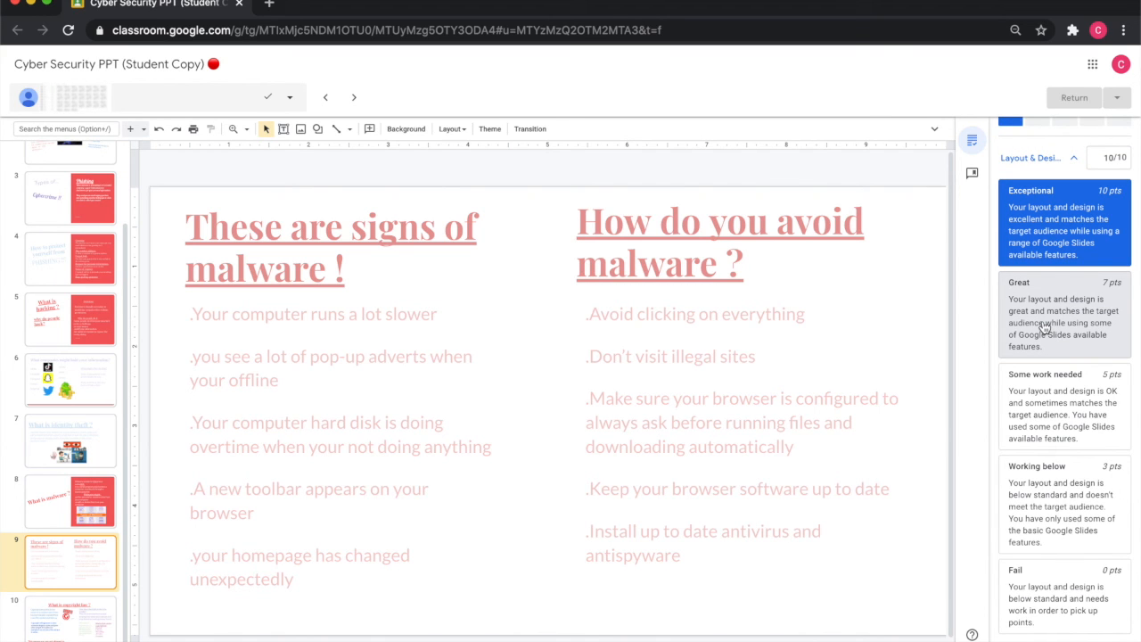
scroll(1050, 259, "up", 2)
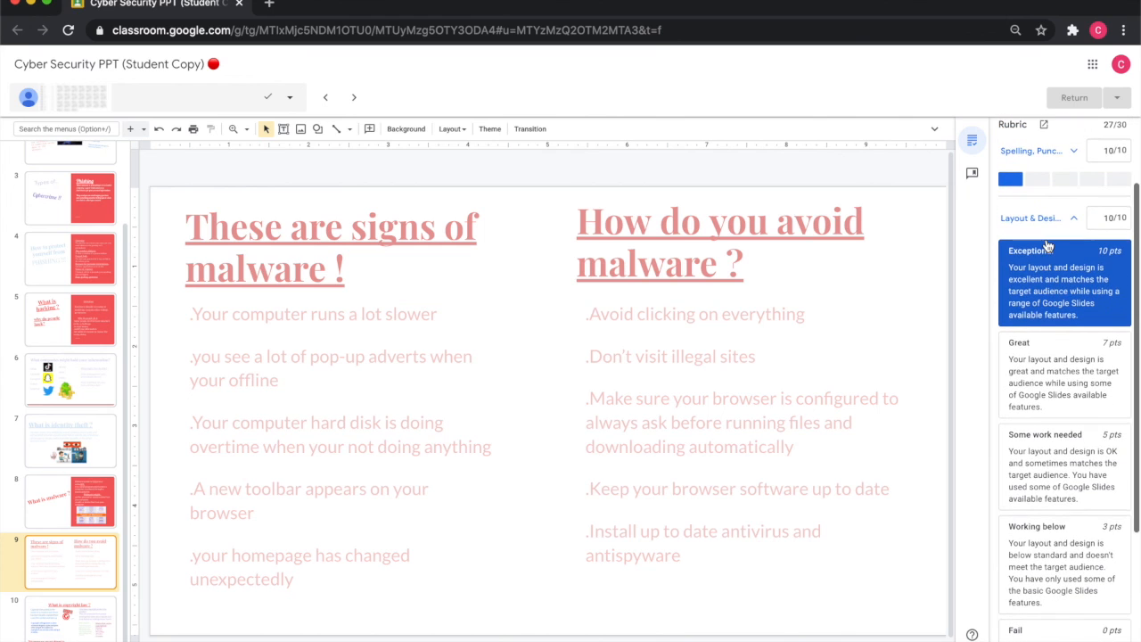
- Expand and collapse the Spelling, Punctuation and Grammar criterion and others to review their levels
left_click(1043, 218)
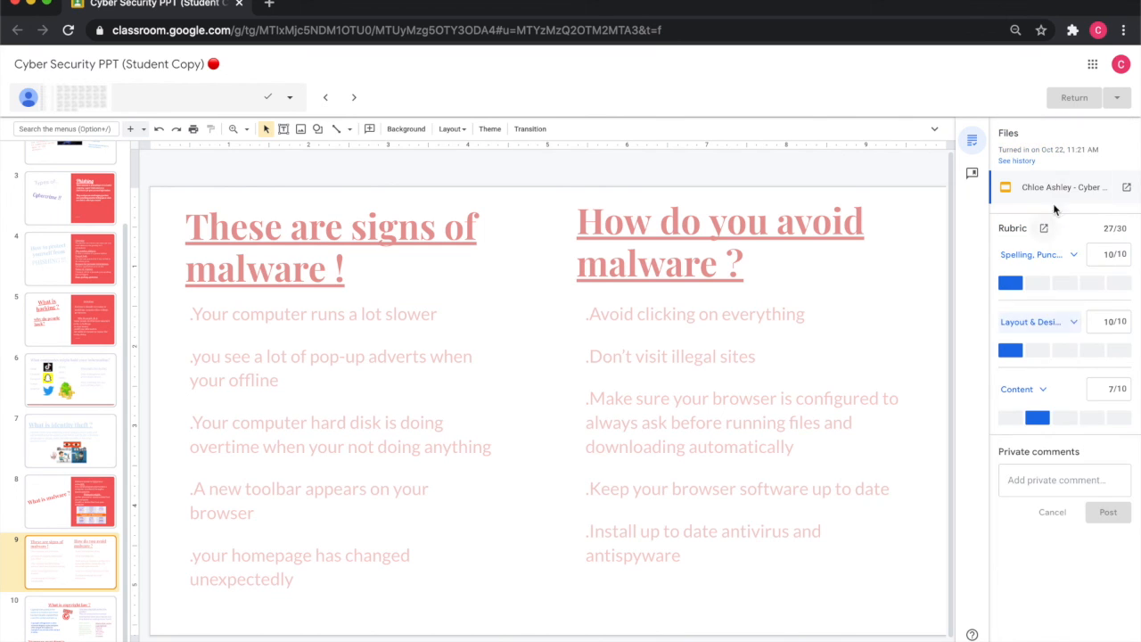
left_click(1041, 255)
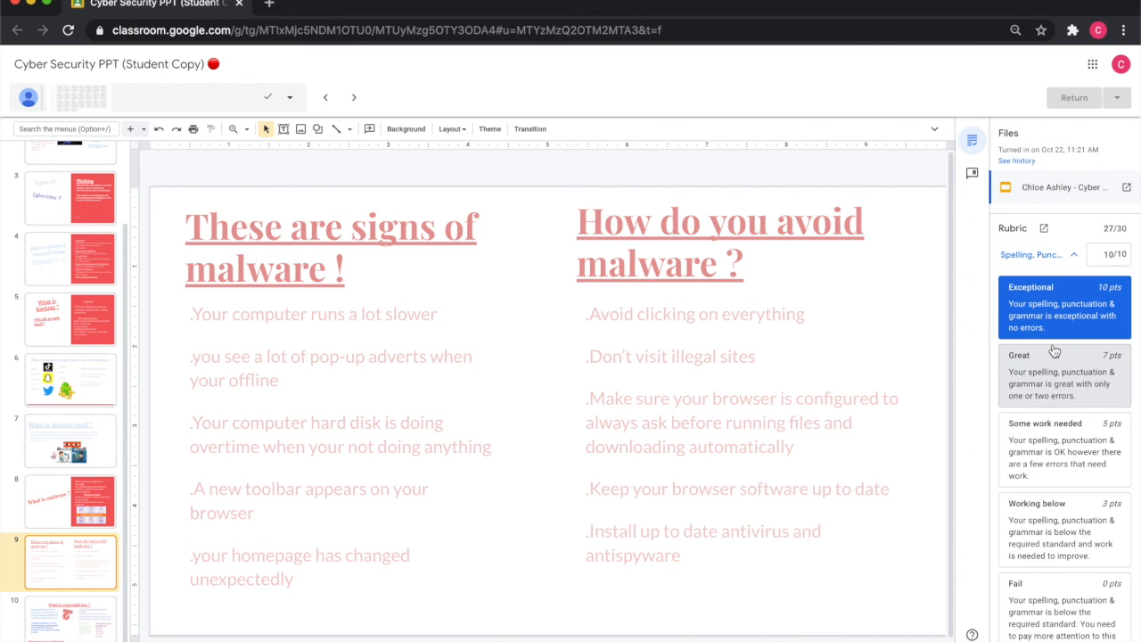
left_click(1064, 258)
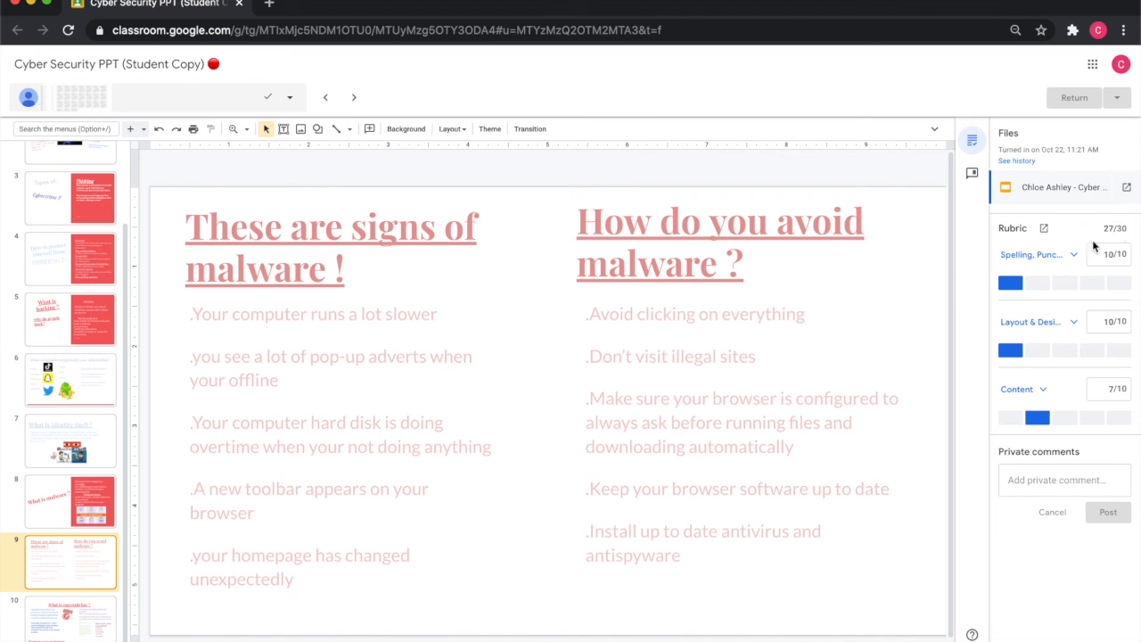
left_click(1052, 258)
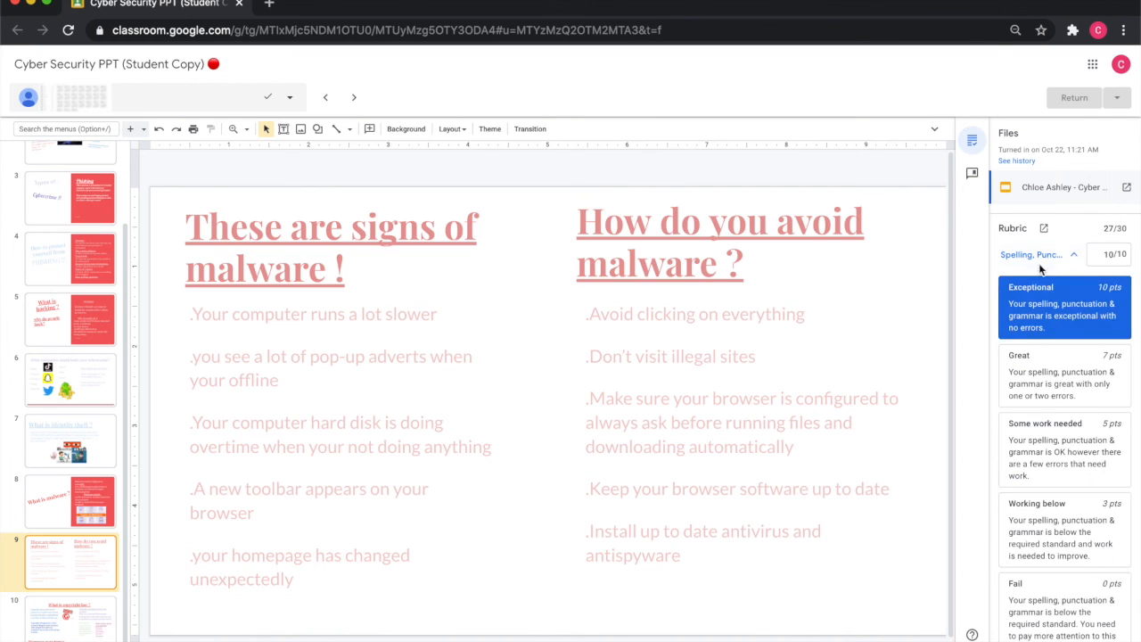
left_click(1055, 259)
left_click(1059, 320)
left_click(1046, 328)
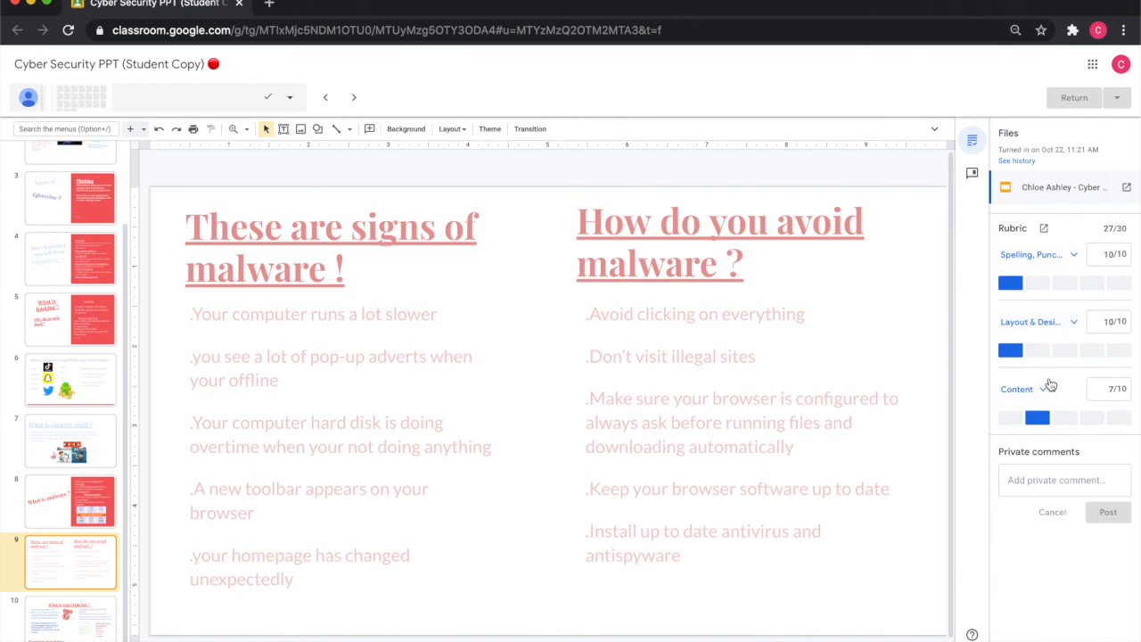
left_click(1049, 385)
left_click(1038, 389)
left_click(1045, 323)
left_click(1053, 256)
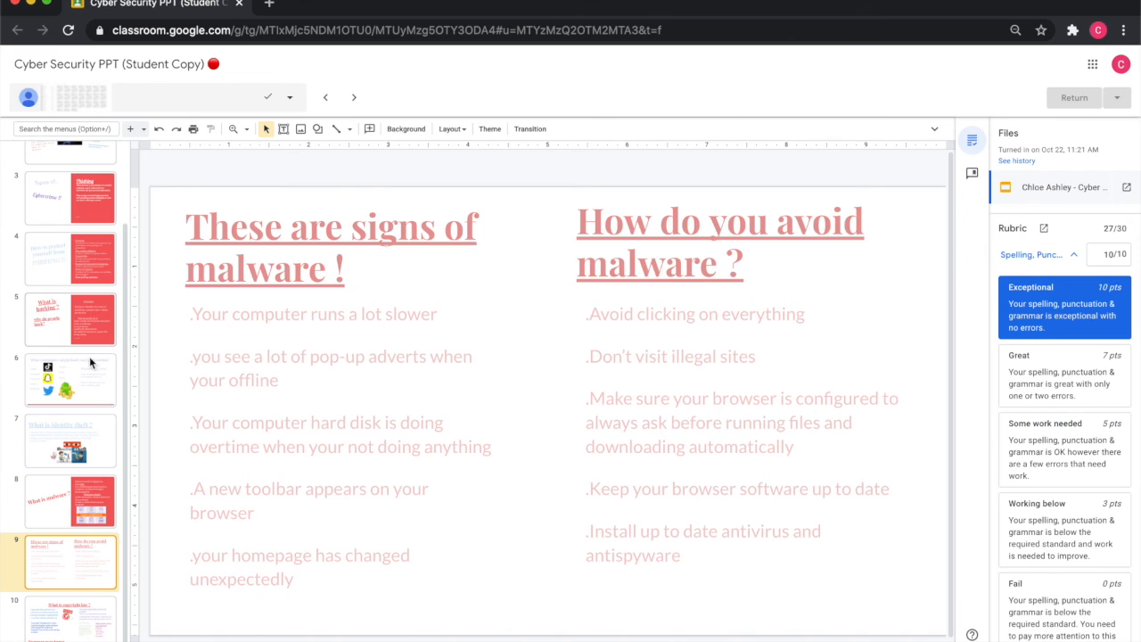
scroll(1116, 290, "down", 3)
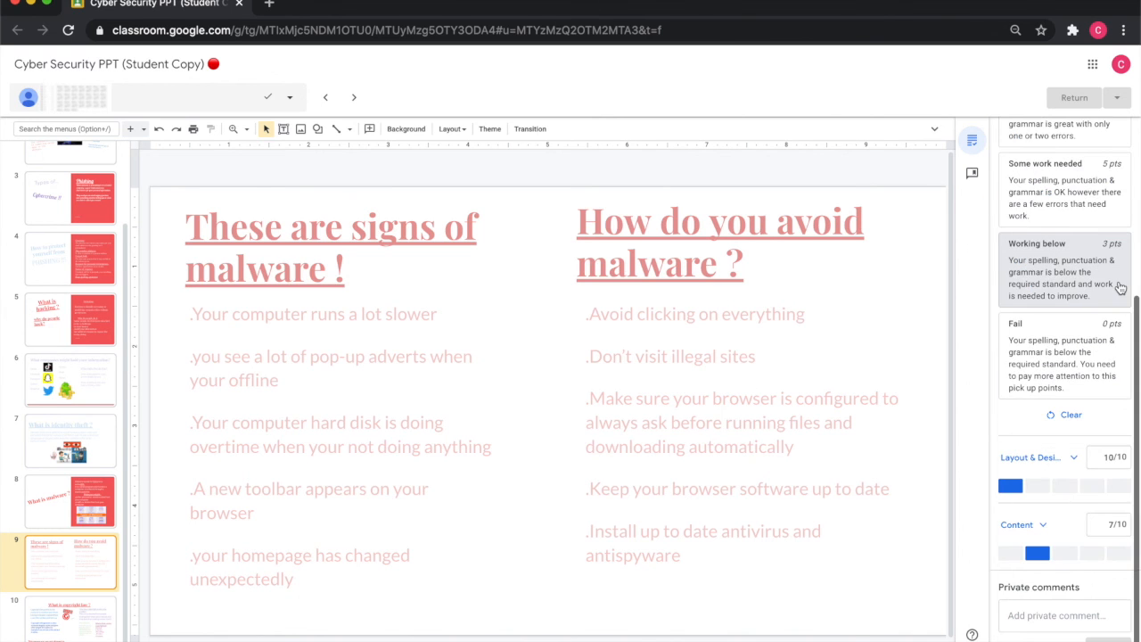